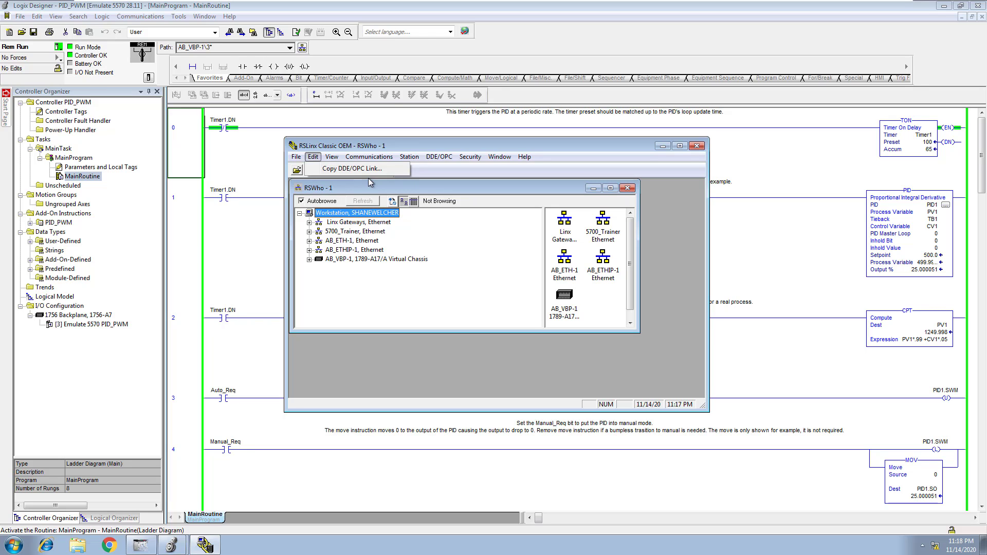
Open DDE/OPC Topic Configuration and select the PID_PWM topic to view its AB_VBP-1 data source
left_click(429, 157)
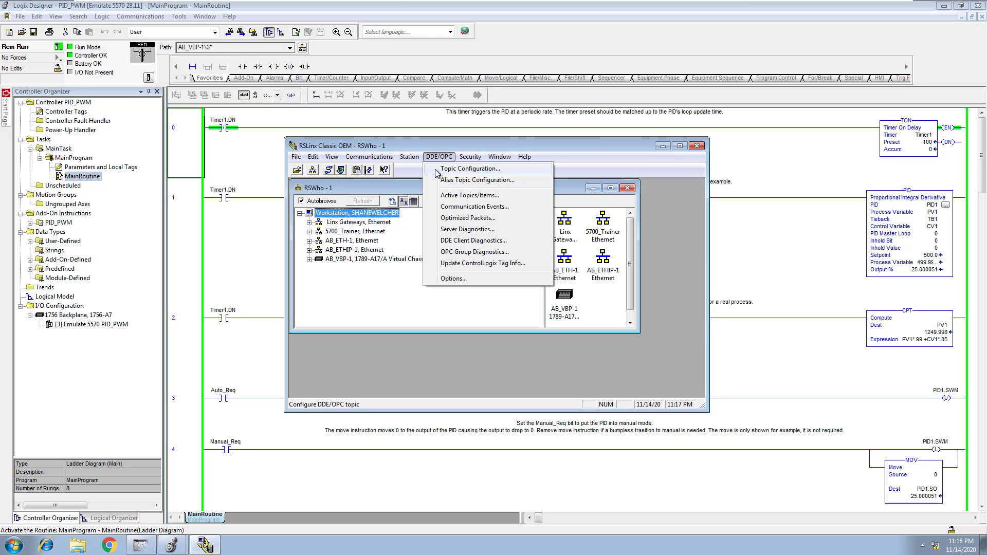
left_click(437, 170)
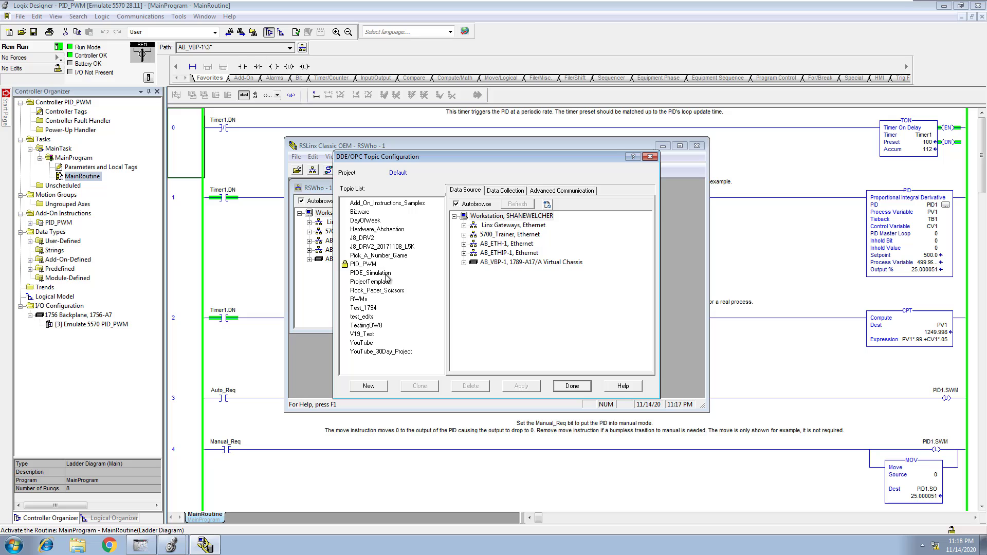
left_click(367, 271)
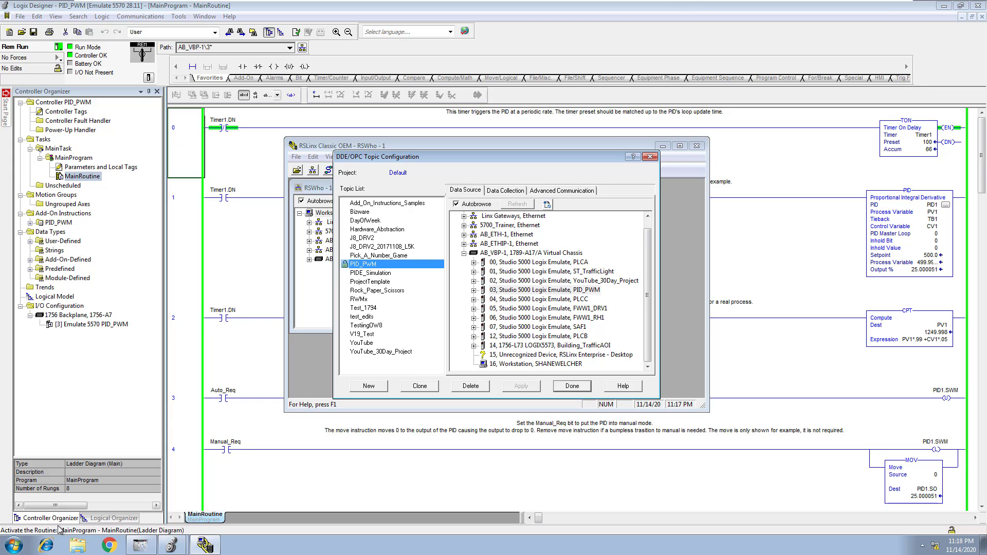
left_click(14, 545)
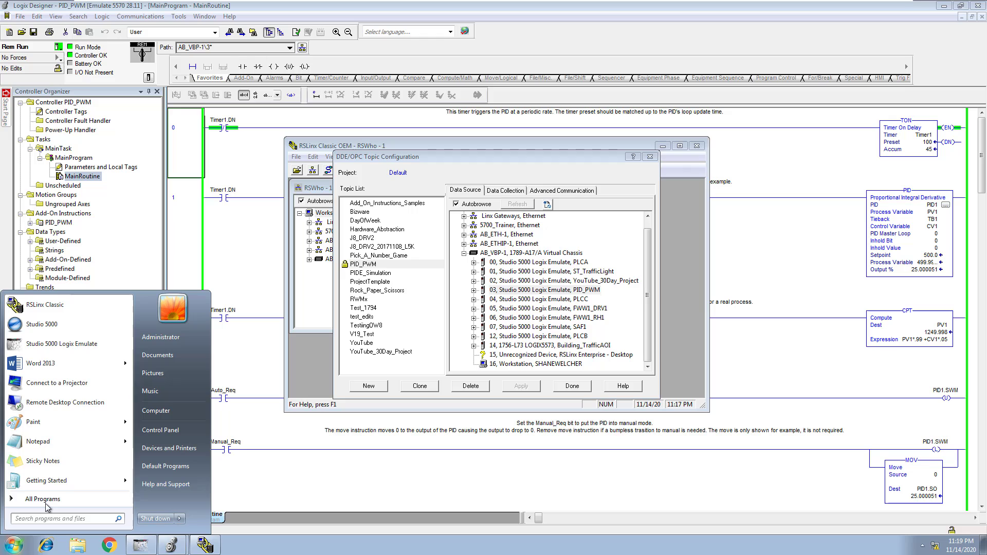
Launch Excel 2013 with a blank workbook, dismiss the activation notice, and minimize Excel
left_click(43, 499)
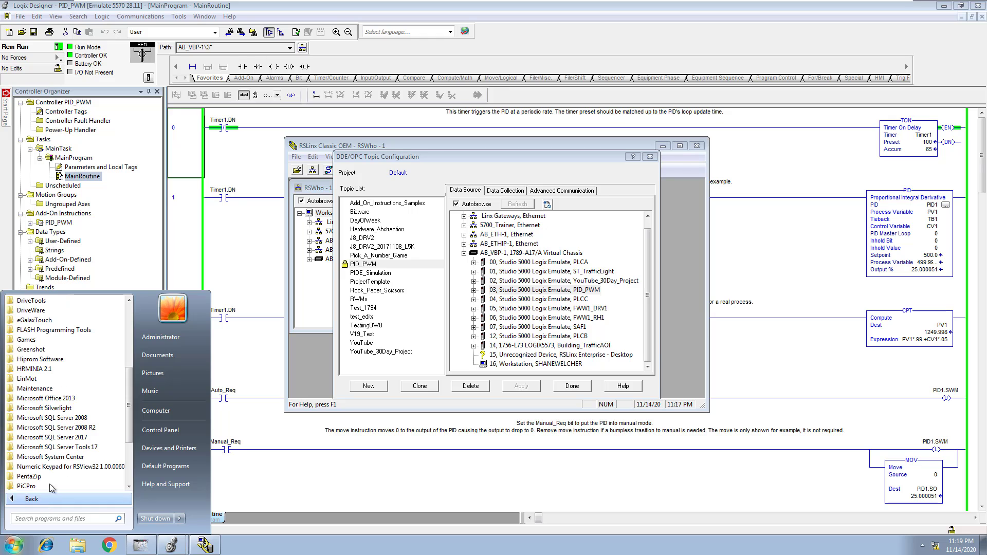
left_click(64, 399)
left_click(61, 417)
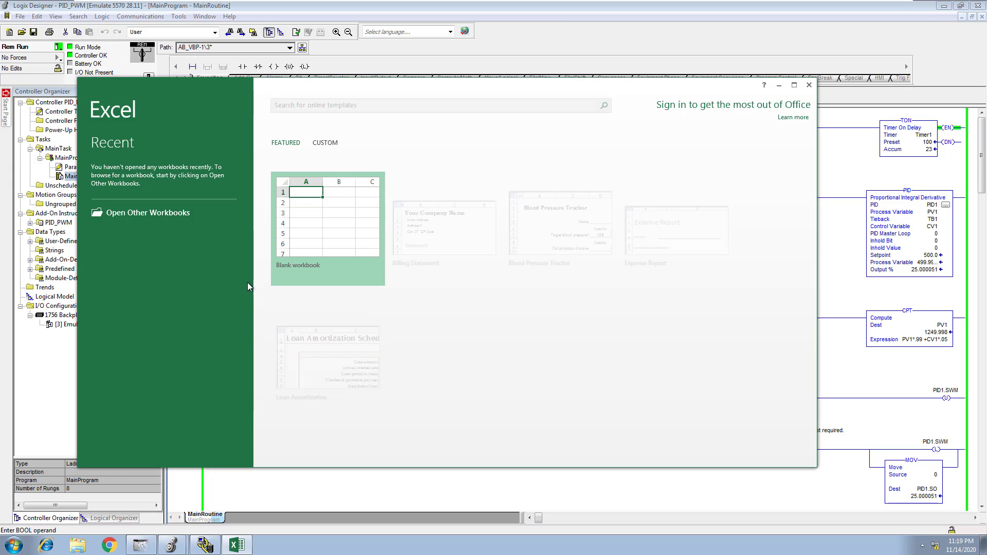
left_click(326, 225)
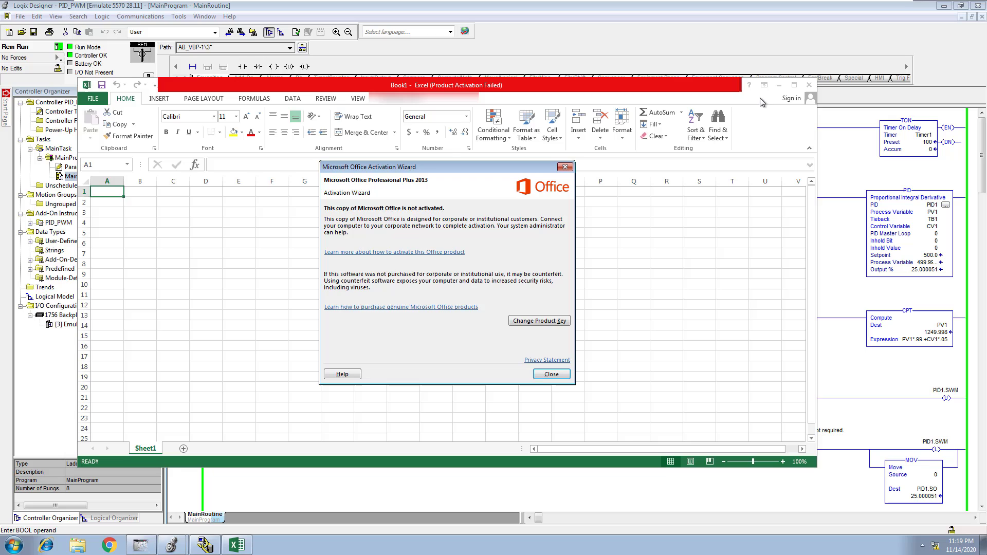
left_click(546, 374)
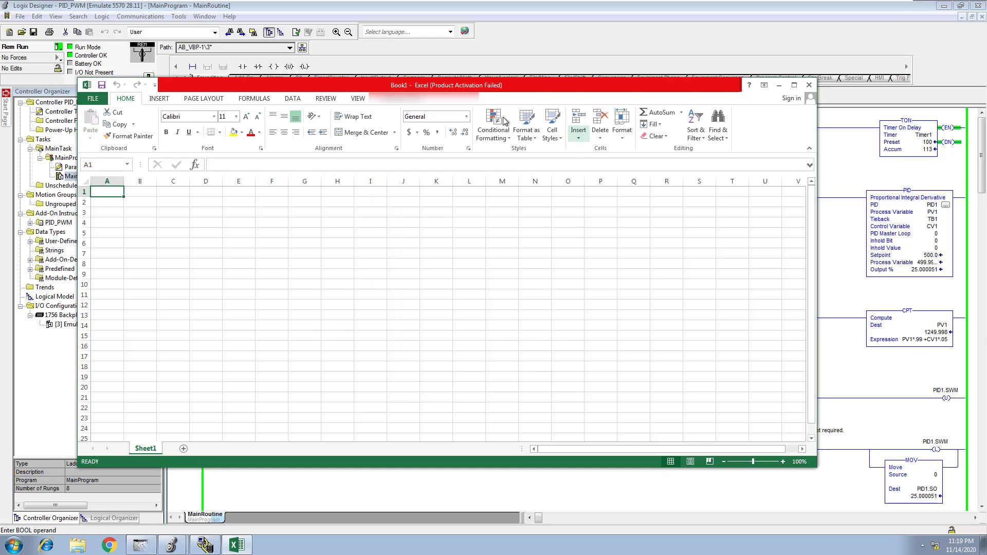
left_click(779, 86)
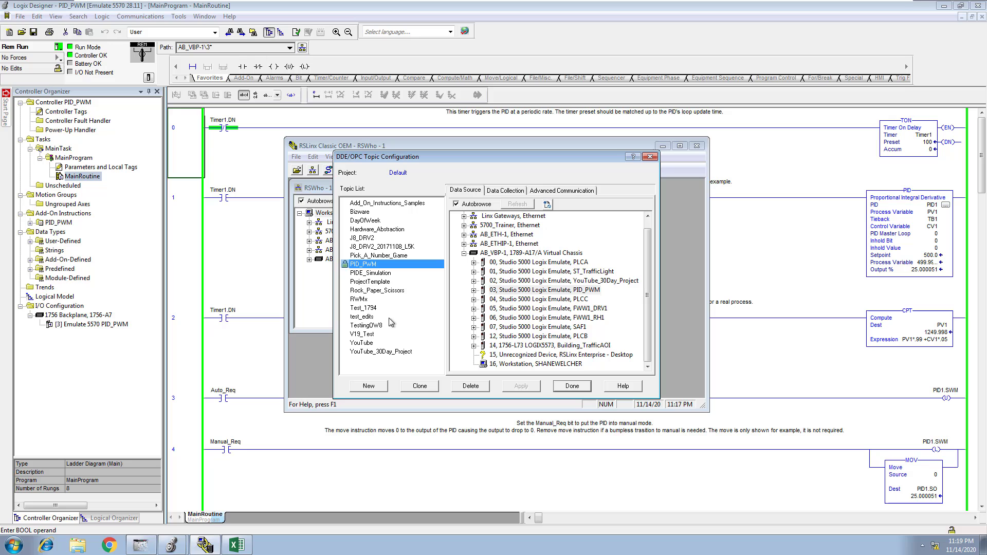
Download the Rock_Paper_Scissors project to the slot 02 controller in the AB_VBP-1 virtual chassis
left_click(172, 545)
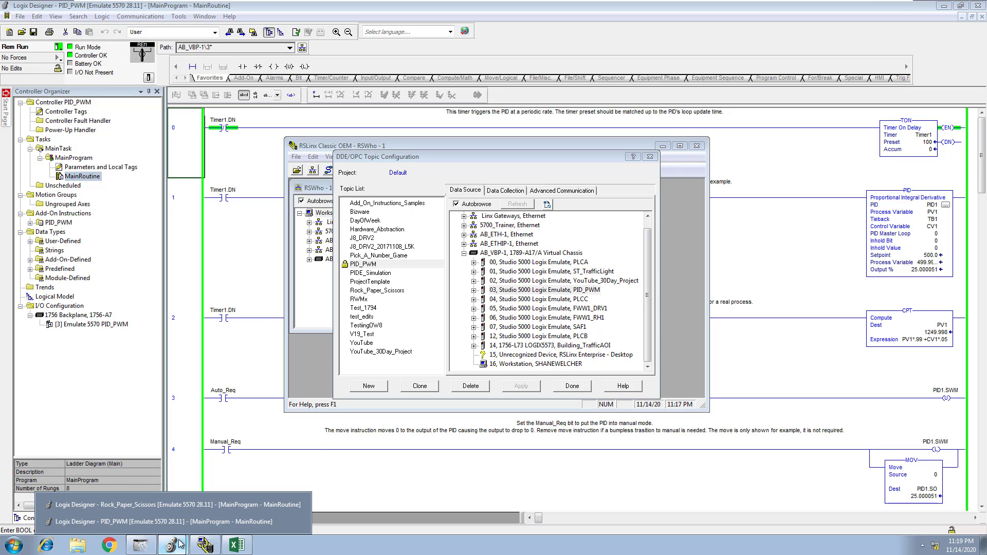
left_click(170, 505)
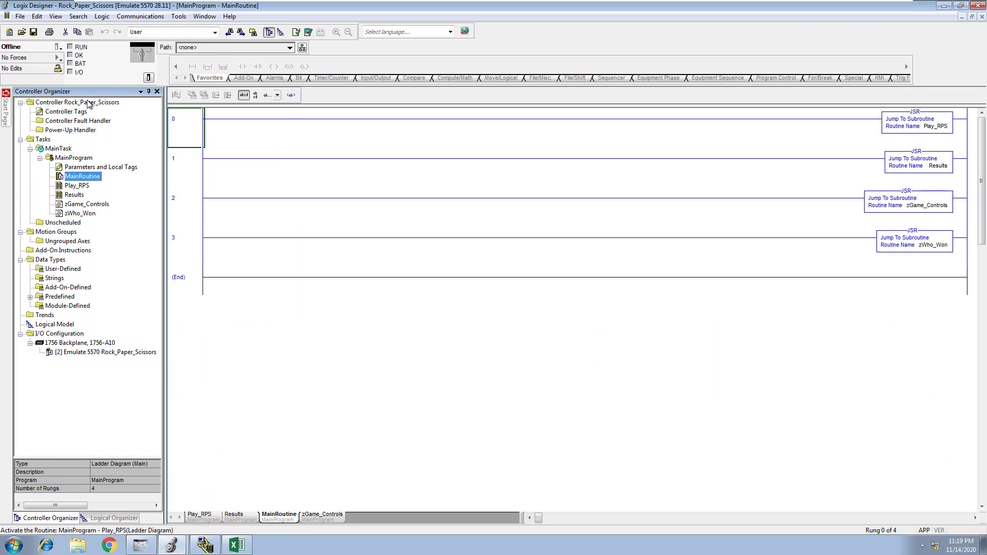
left_click(140, 16)
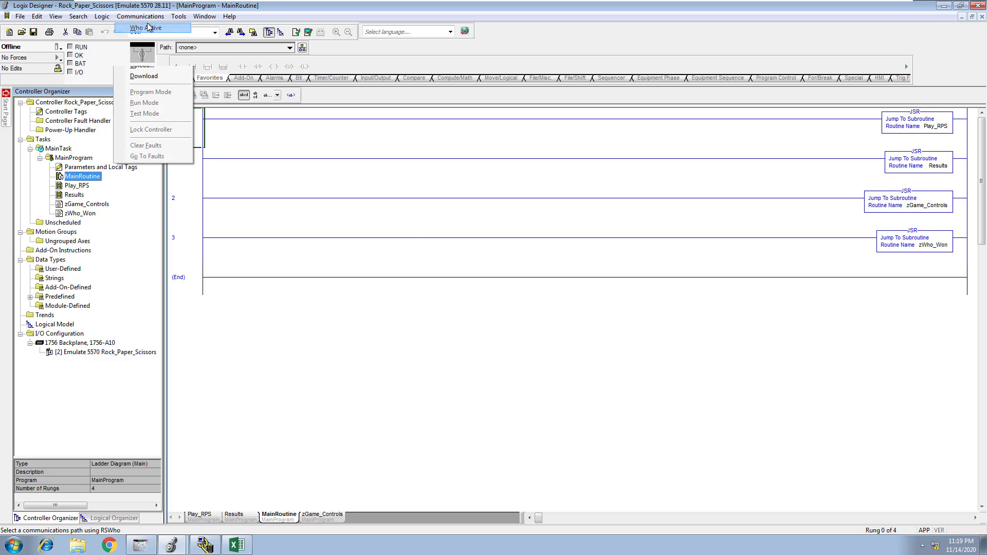
left_click(141, 24)
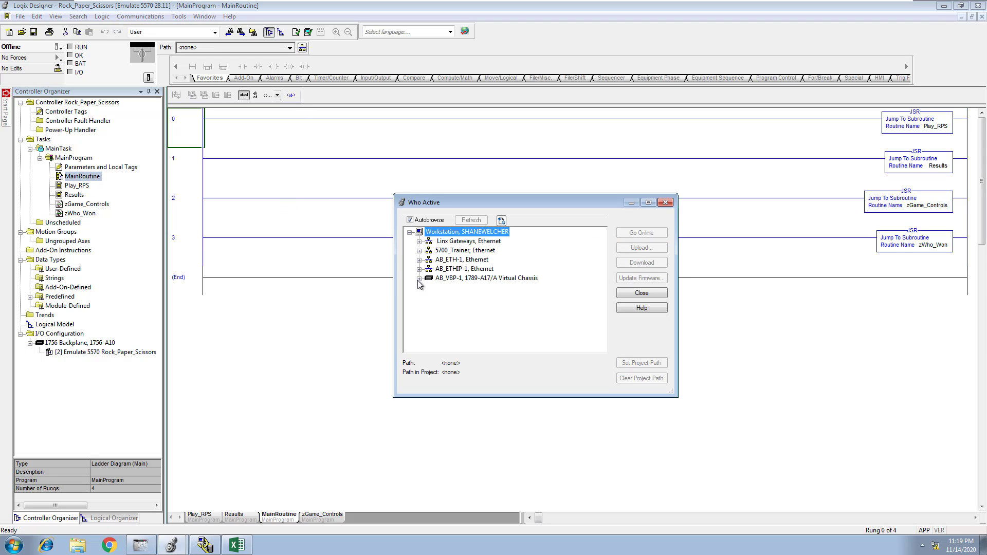
left_click(421, 279)
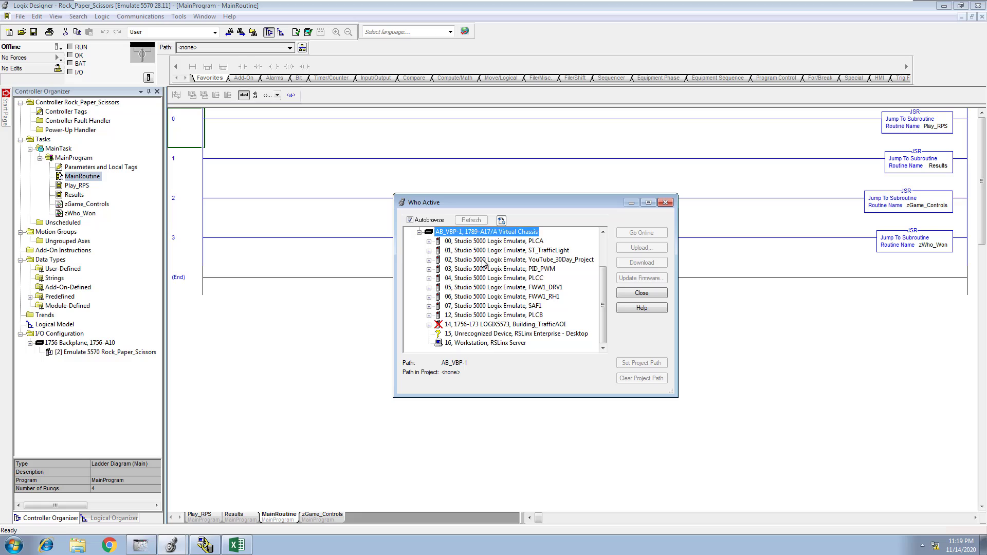
left_click(565, 260)
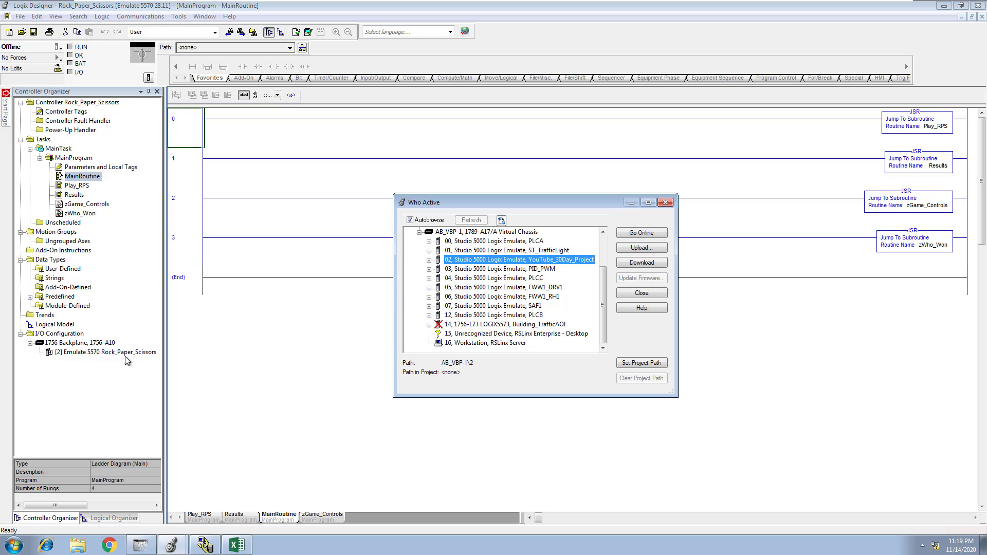
left_click(634, 267)
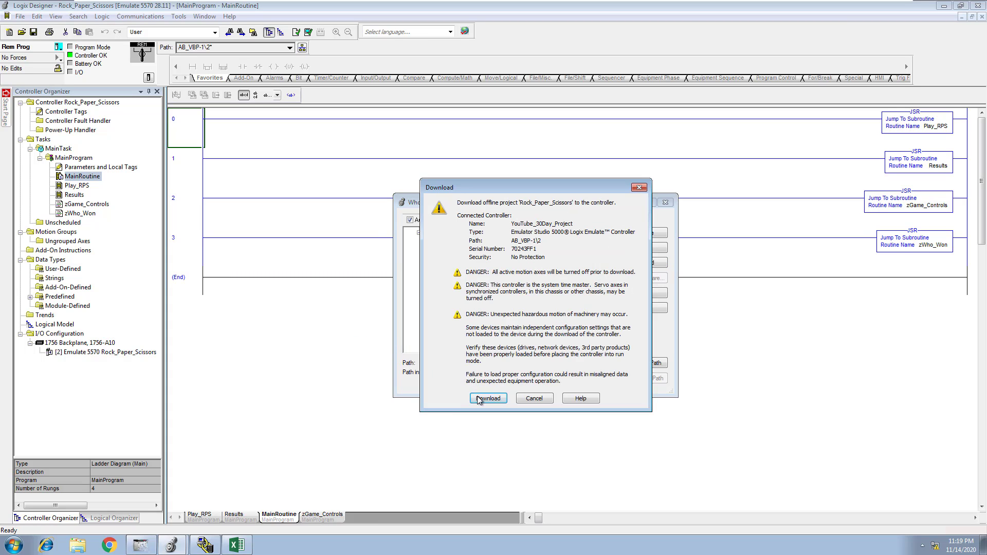
left_click(479, 399)
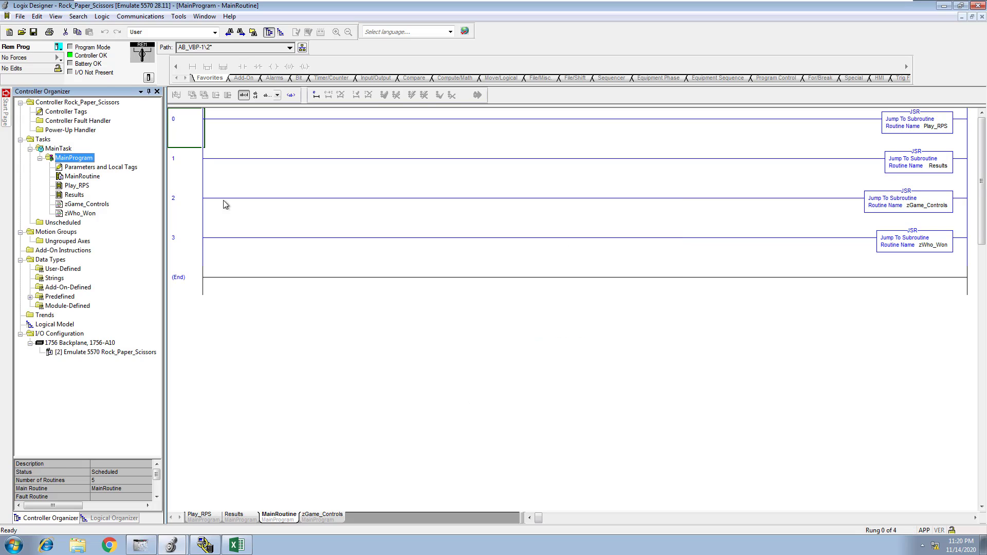
Switch the controller to Remote Run mode
left_click(59, 47)
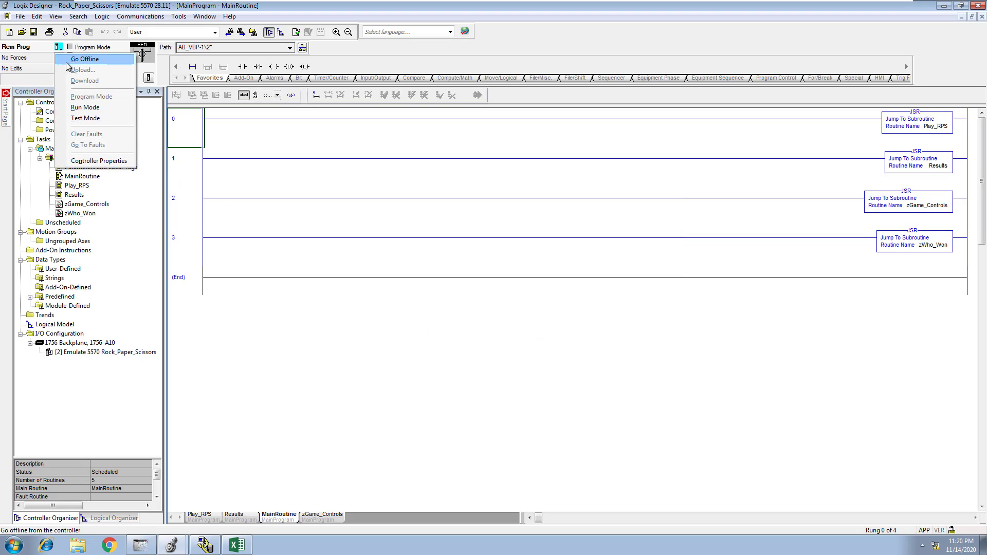
left_click(84, 107)
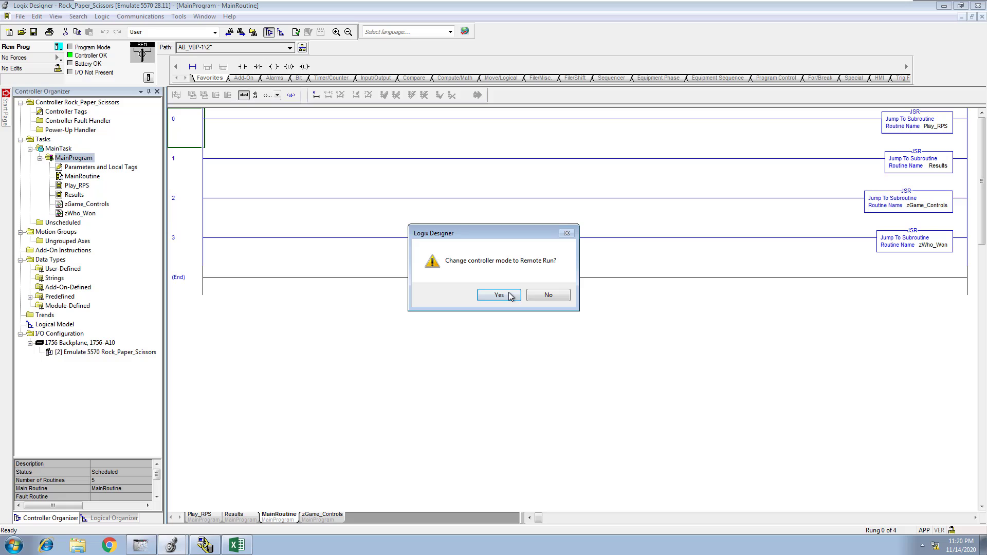
key("Return")
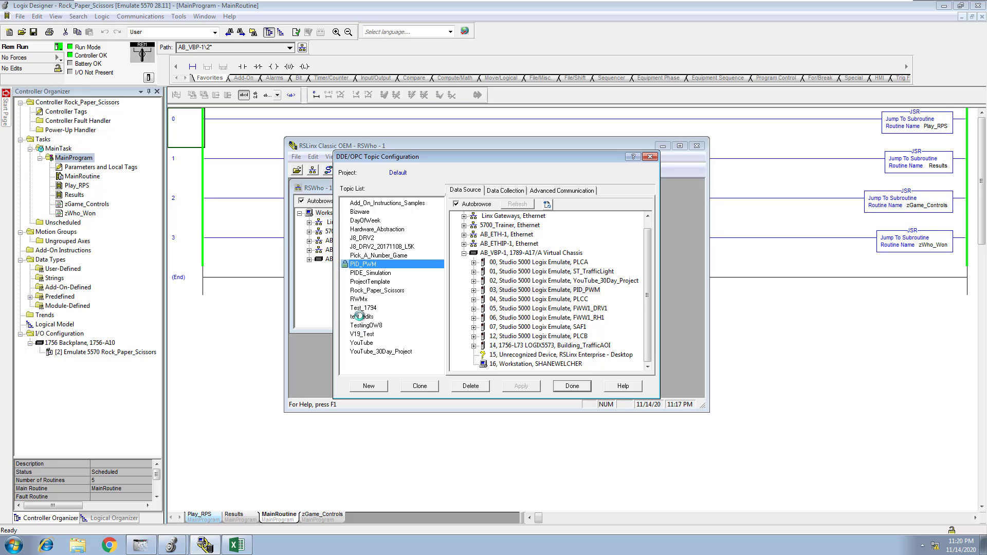
Point the Rock_Paper_Scissors topic at the YouTube_30Day_Project controller and close the configuration
left_click(366, 290)
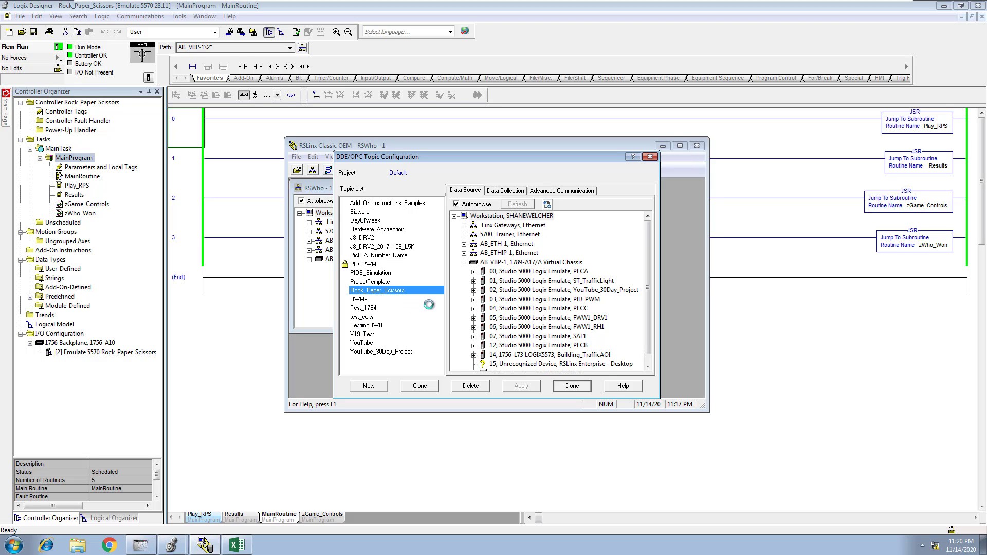
left_click(499, 290)
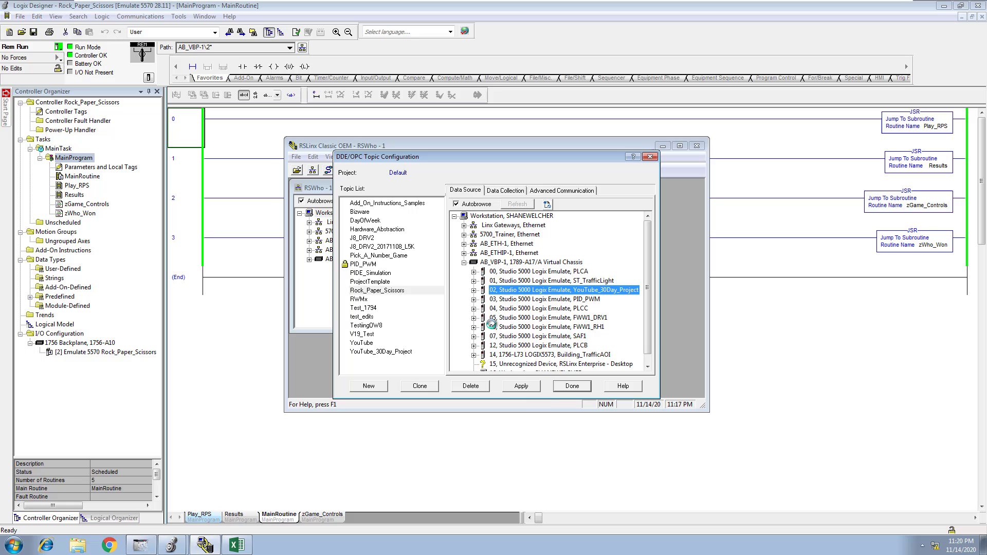
left_click(573, 387)
left_click(505, 299)
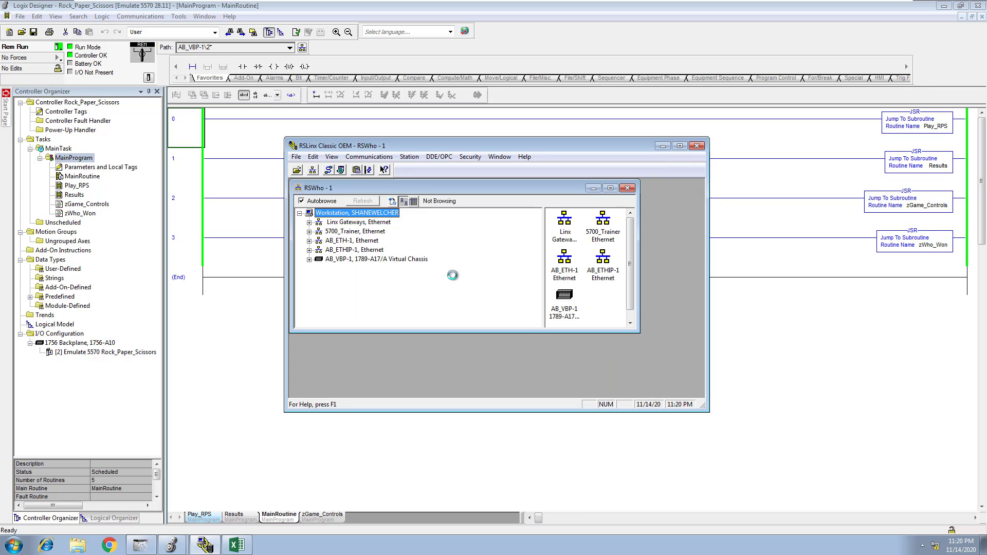
Set the Rock_Paper_Scissors topic's data source to the slot 02 emulated Rock_Paper_Scissors controller and apply it
left_click(440, 157)
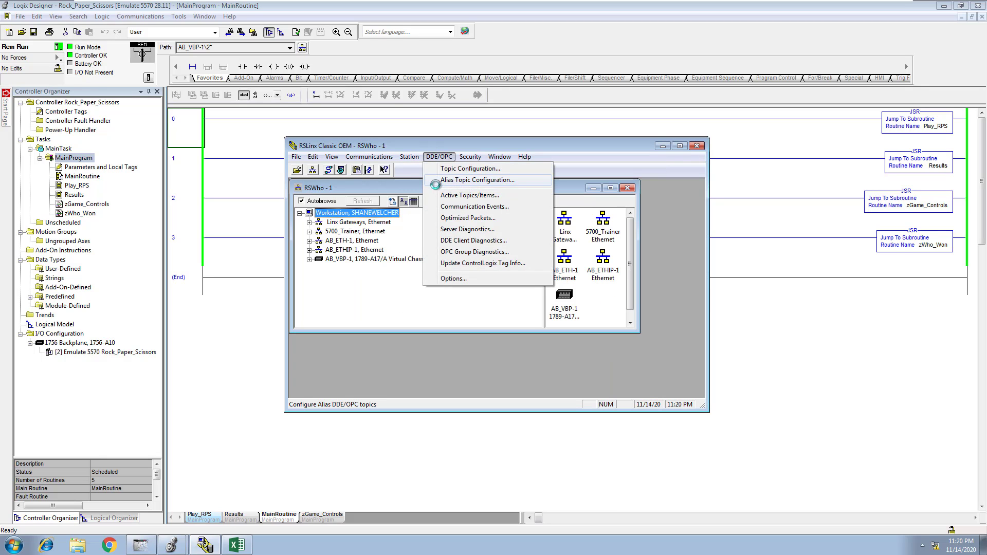
left_click(452, 165)
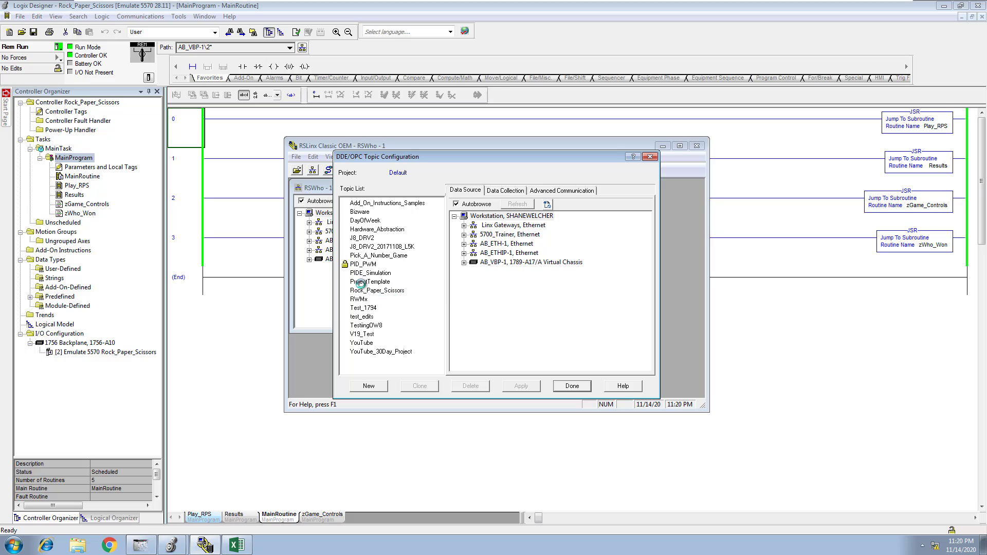
left_click(362, 292)
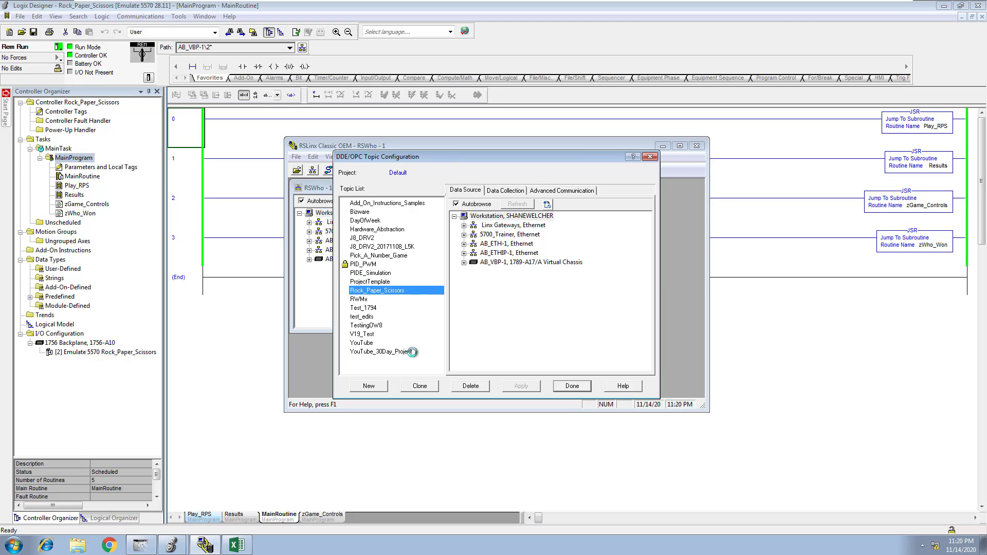
left_click(464, 263)
left_click(532, 280)
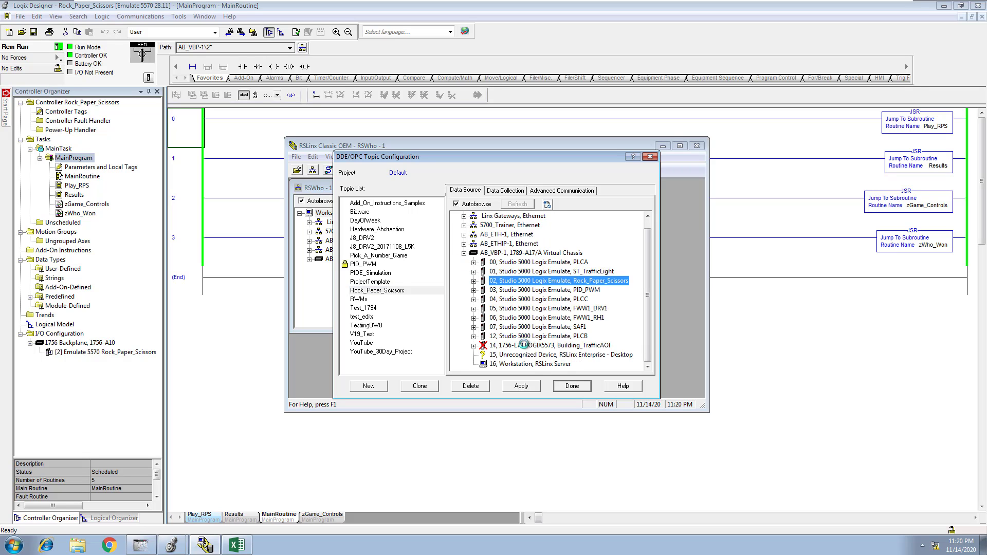
left_click(522, 386)
left_click(476, 297)
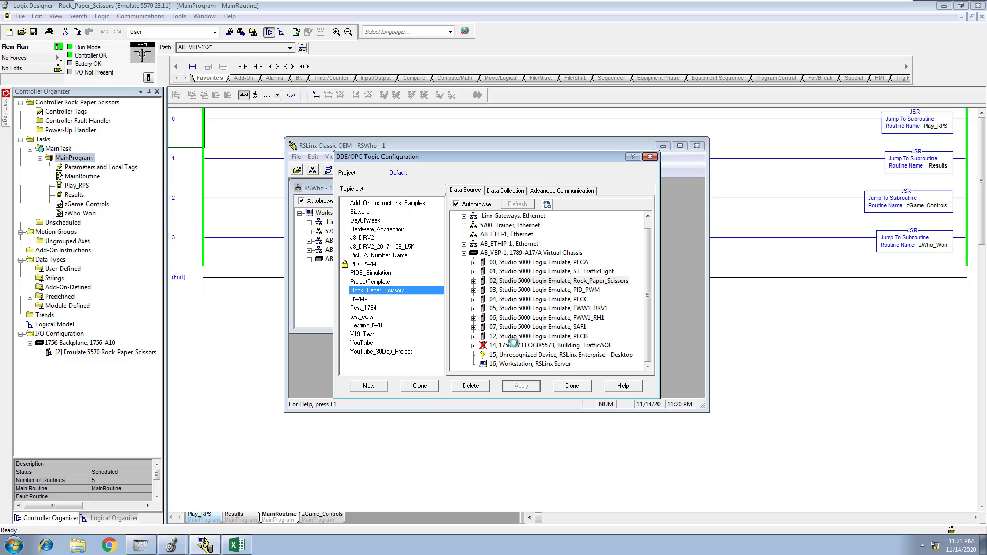
left_click(572, 386)
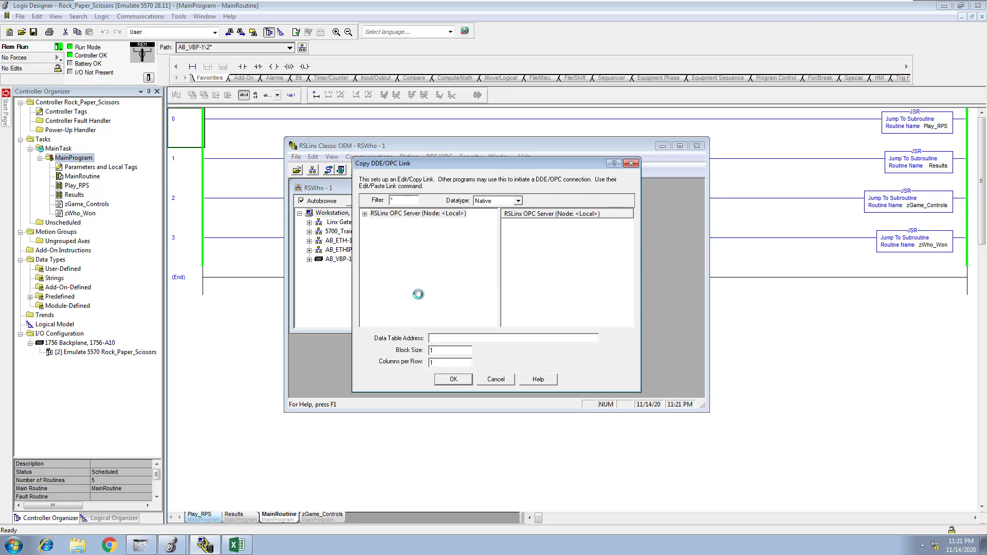
Copy the link to the Paper tag under RSLinx OPC Server > Rock_Paper_Scissors > Online
left_click(365, 213)
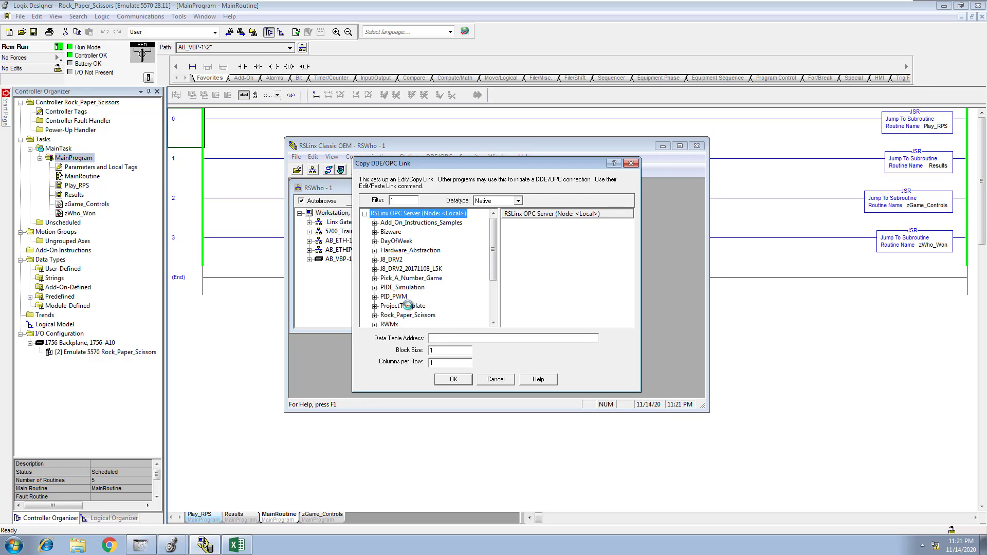
left_click(375, 315)
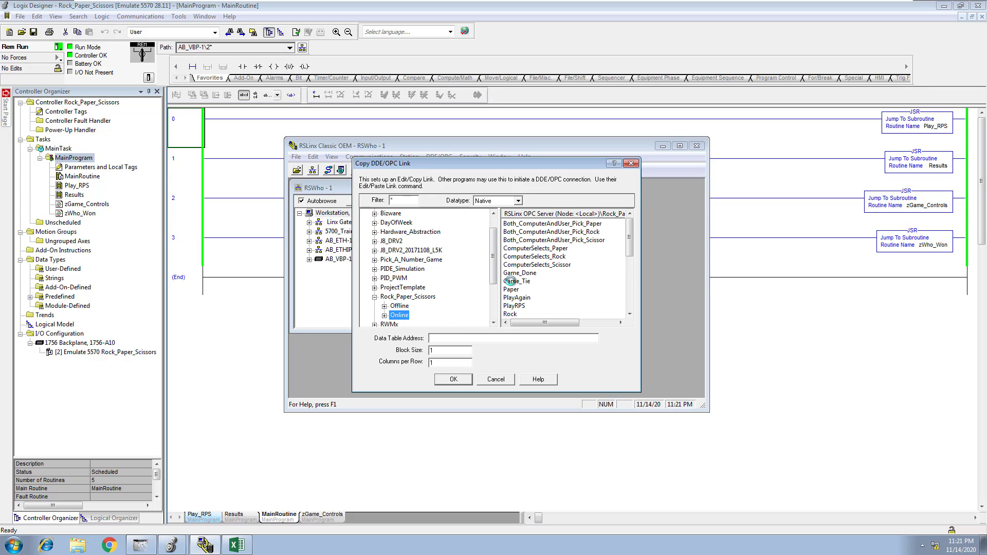
mouse_move(625, 243)
left_mouse_down()
mouse_move(625, 289)
mouse_move(625, 246)
left_mouse_up()
left_click(516, 289)
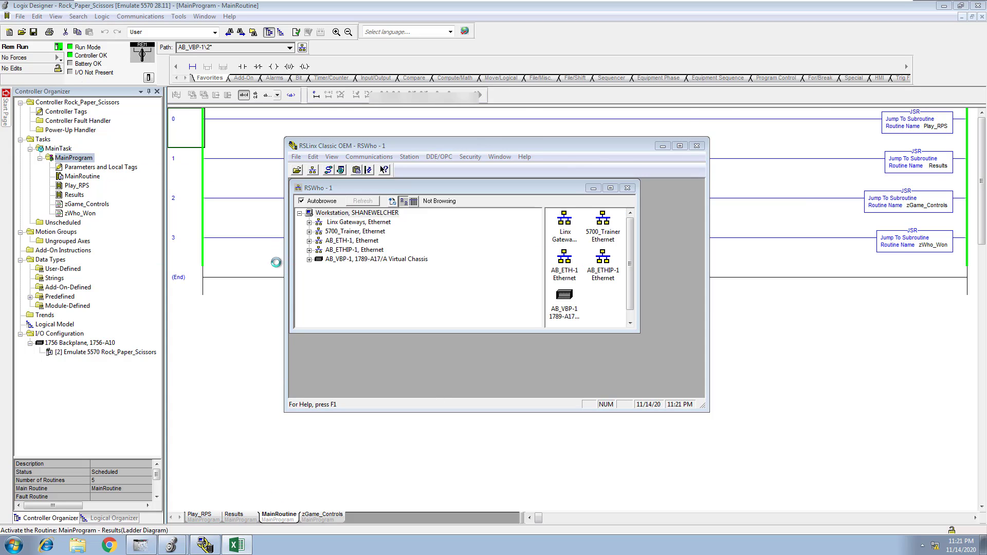
Paste-link the Paper tag into cell C2 as RSLINX|Rock_Paper_Scissors!'Paper,L1,C1'
left_click(172, 202)
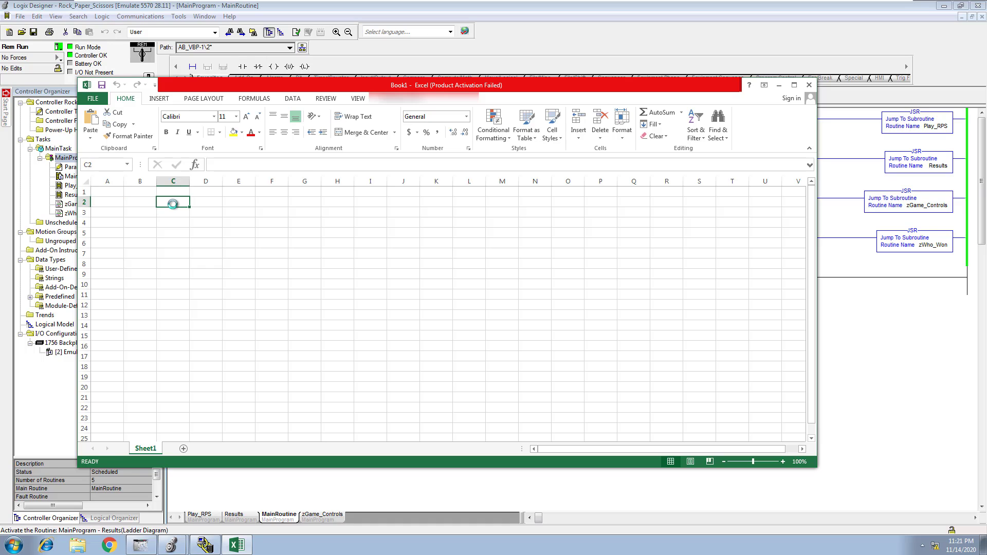
right_click(173, 204)
left_click(195, 261)
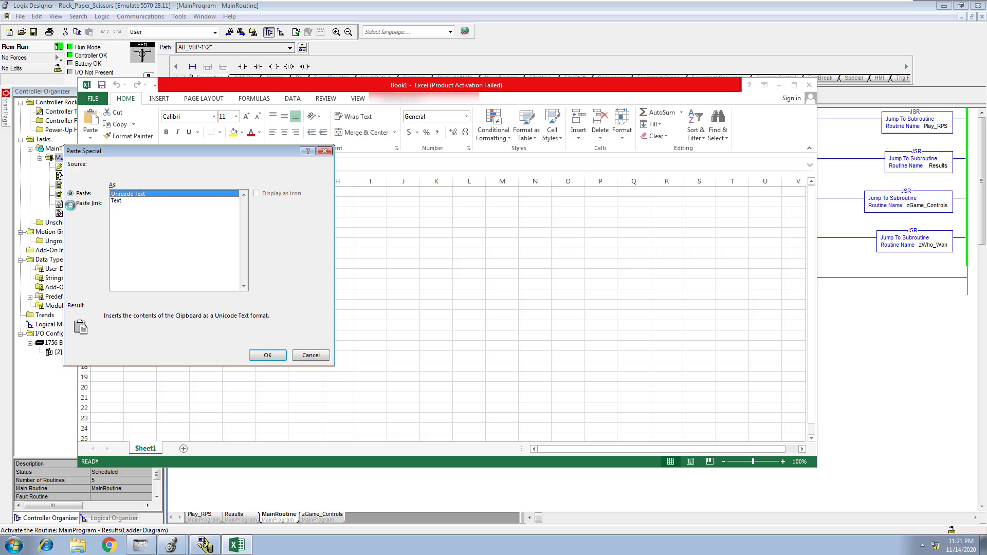
left_click(70, 203)
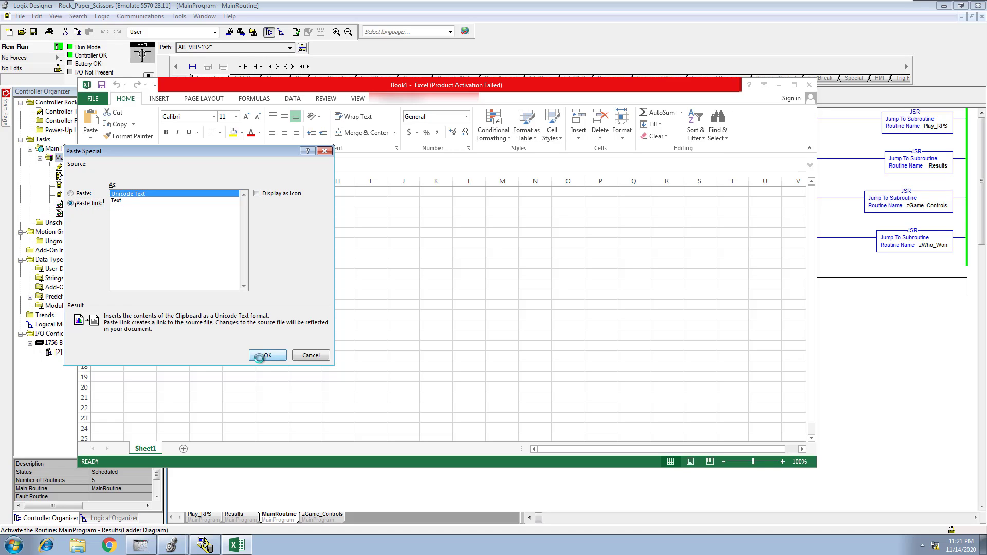
left_click(283, 356)
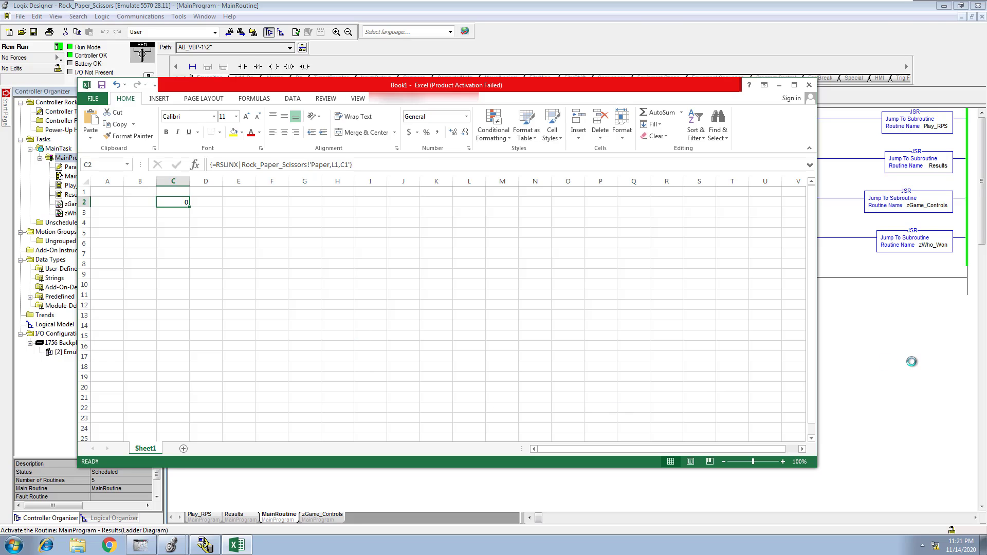
left_click(907, 362)
In the PID_PWM project, toggle the Manual_Req bit on and back off to put PID1 in manual
left_click(205, 545)
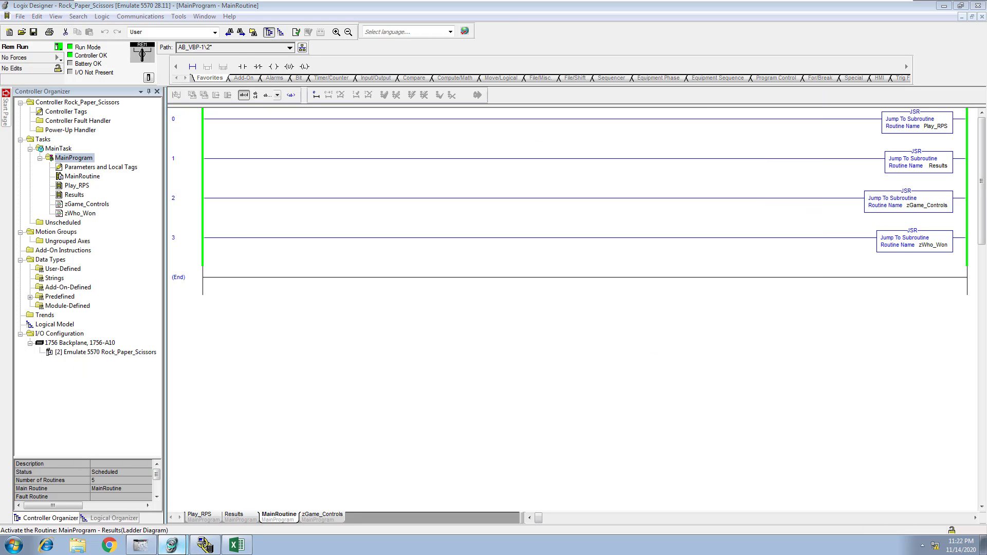
left_click(128, 523)
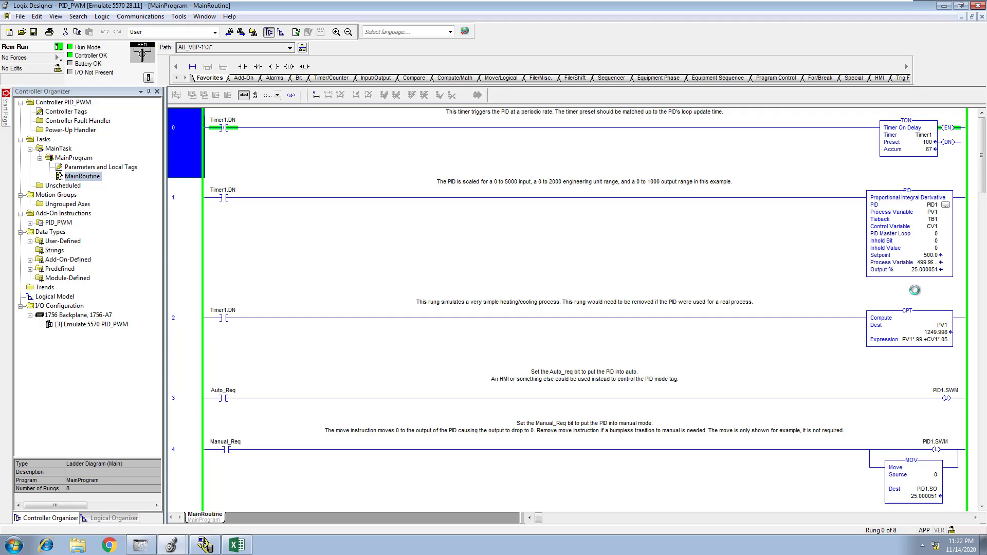
scroll(840, 349, "down", 3)
scroll(840, 350, "down", 1)
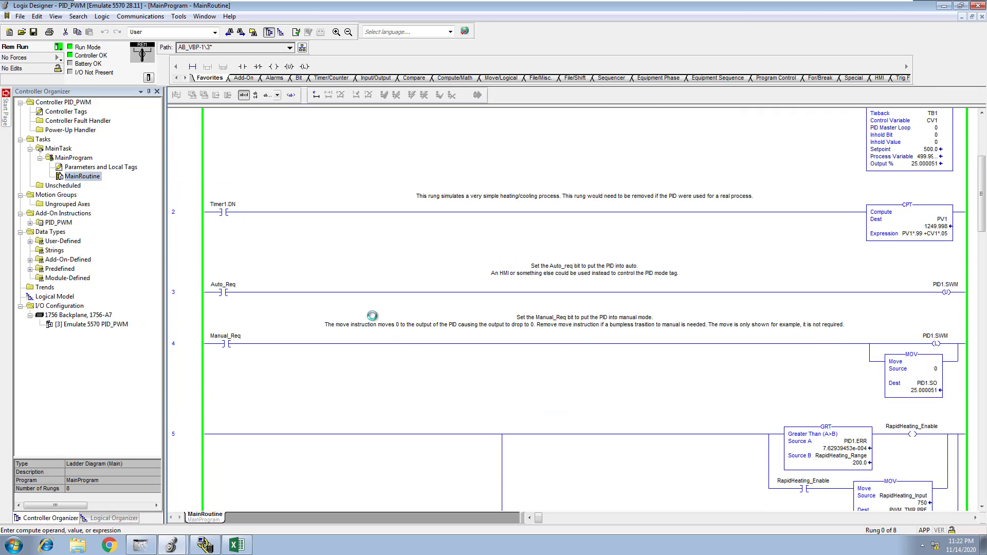
left_click(226, 344)
right_click(227, 344)
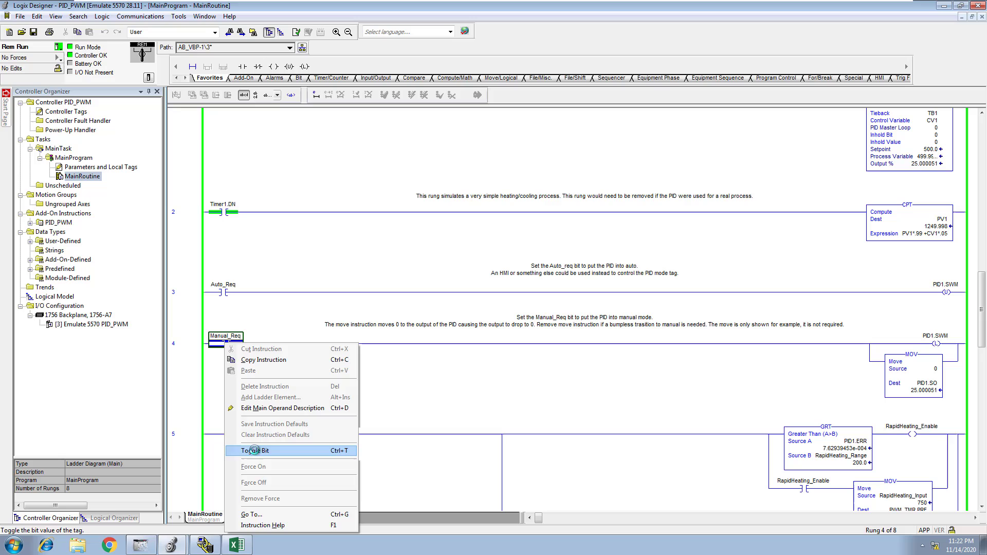
left_click(255, 451)
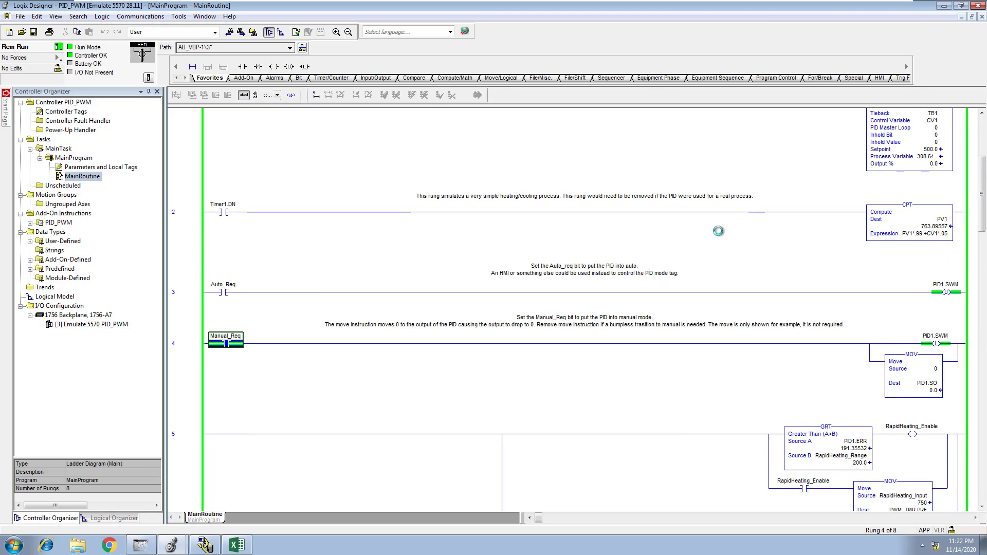
right_click(227, 343)
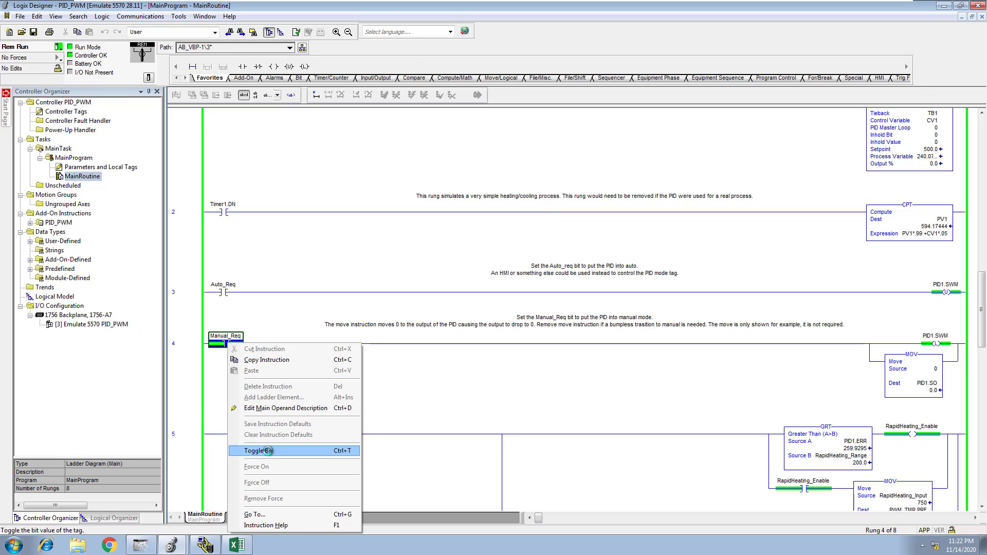
left_click(267, 451)
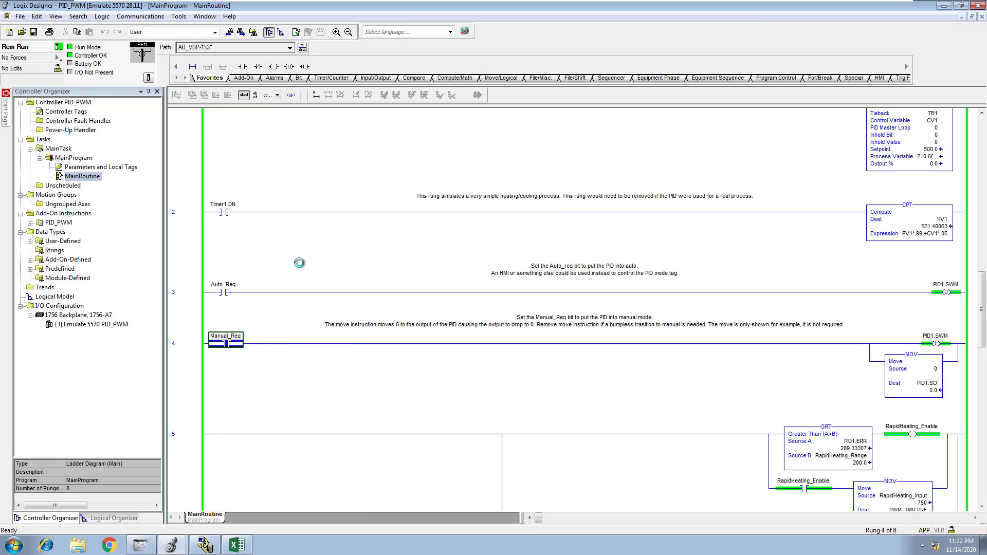
Toggle the Auto_Req bit on and back off to return PID1 to auto
left_click(224, 294)
right_click(224, 294)
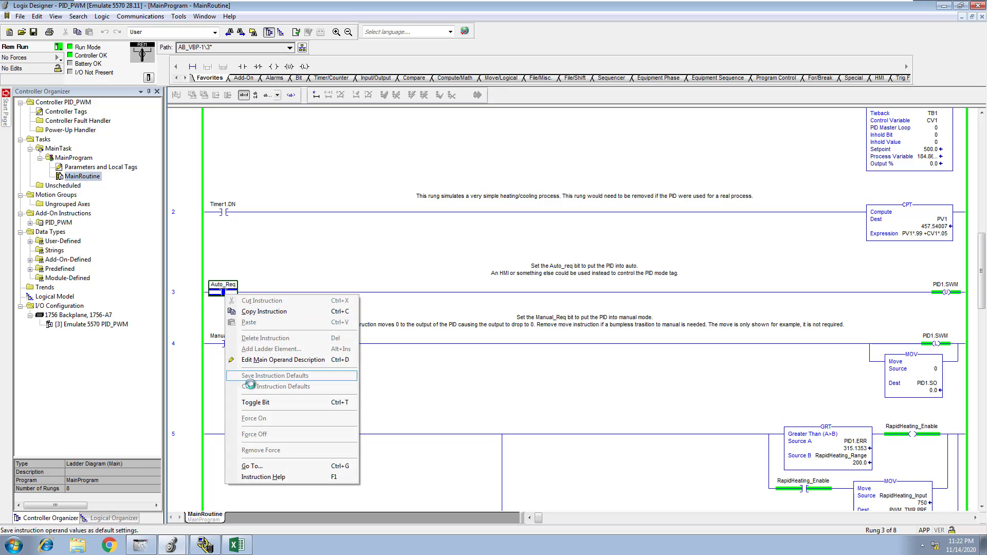
left_click(267, 402)
scroll(224, 290, "down", 1)
right_click(224, 290)
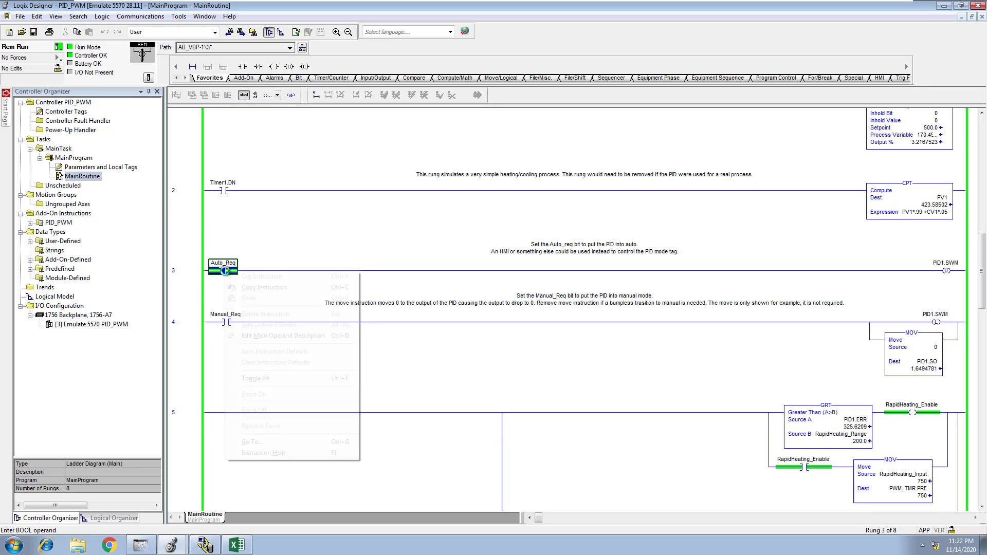
left_click(267, 380)
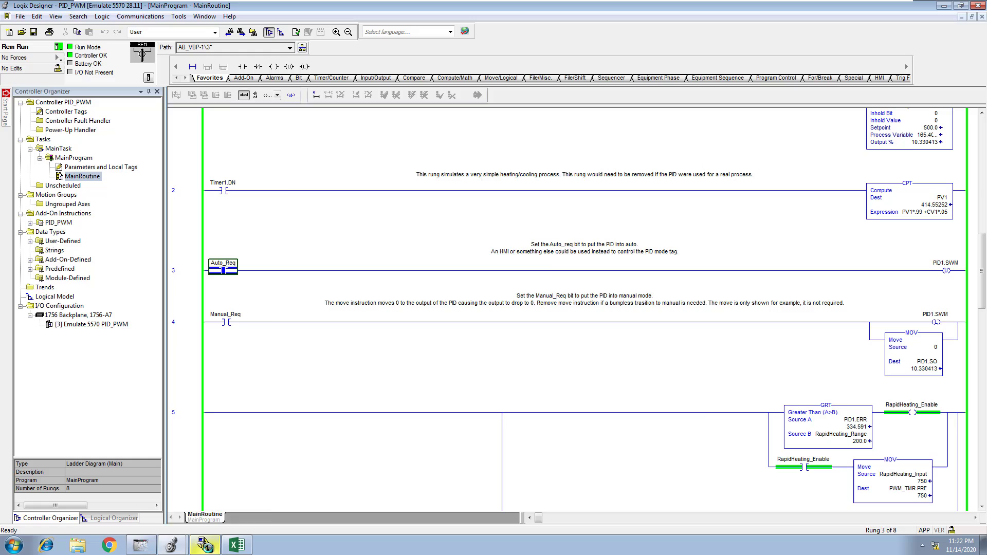
left_click(204, 545)
Copy the [PID_PWM]CV1,L1,C1 DDE link for the online CV1 tag
left_click(314, 157)
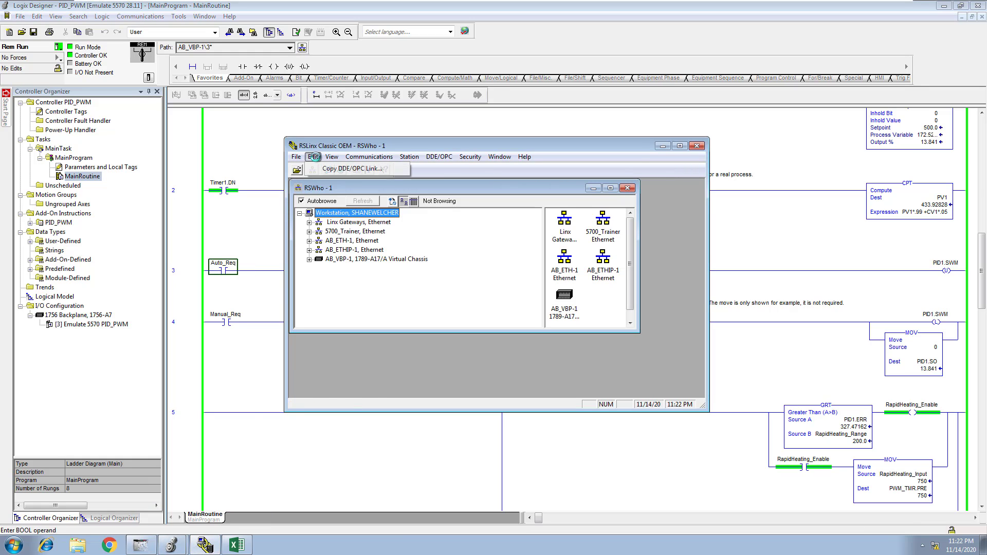
left_click(339, 169)
left_click(363, 214)
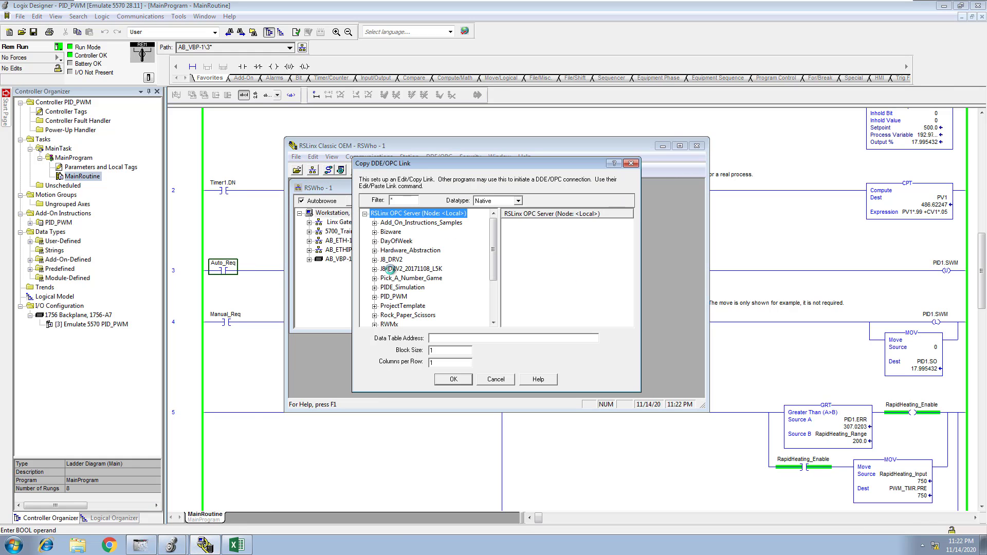
left_click(386, 297)
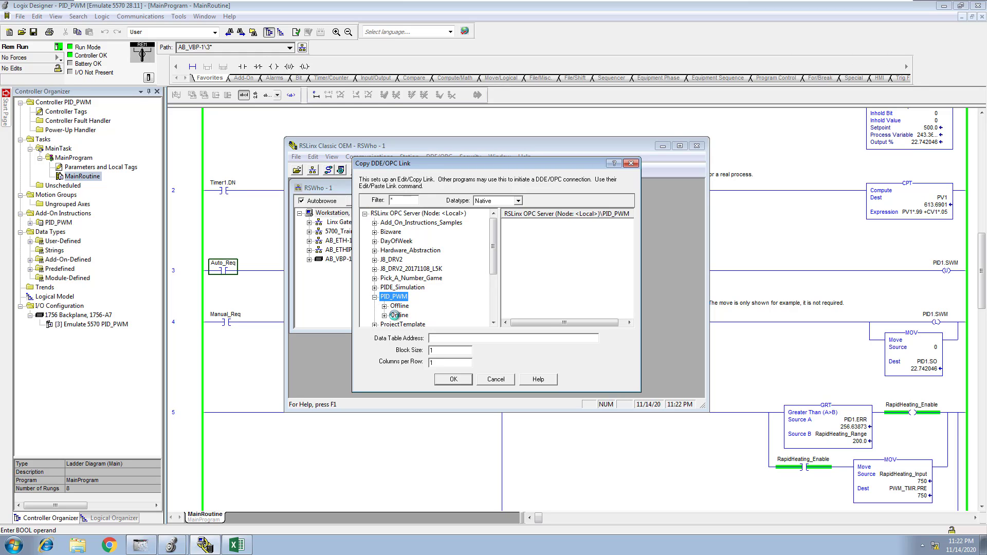
left_click(394, 315)
left_click(510, 232)
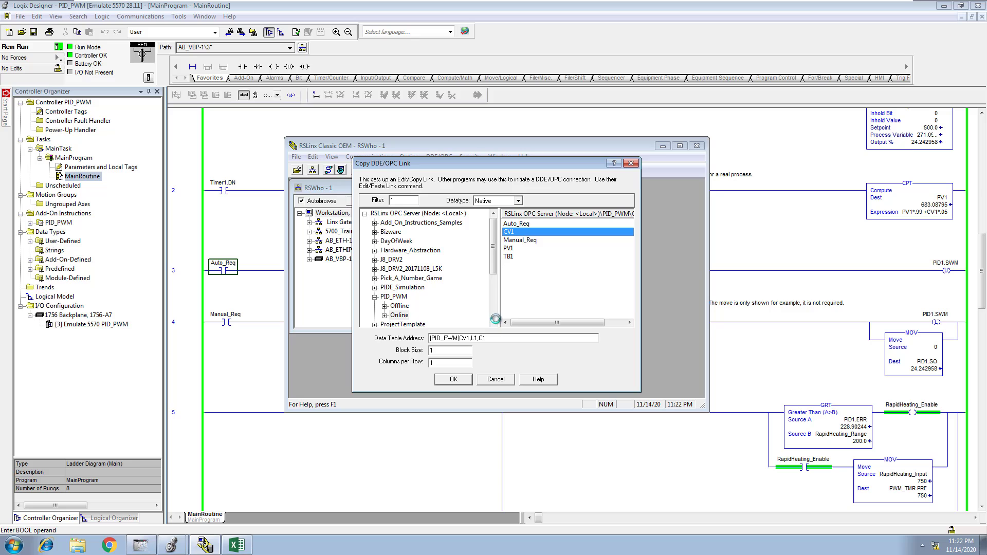
left_click(453, 379)
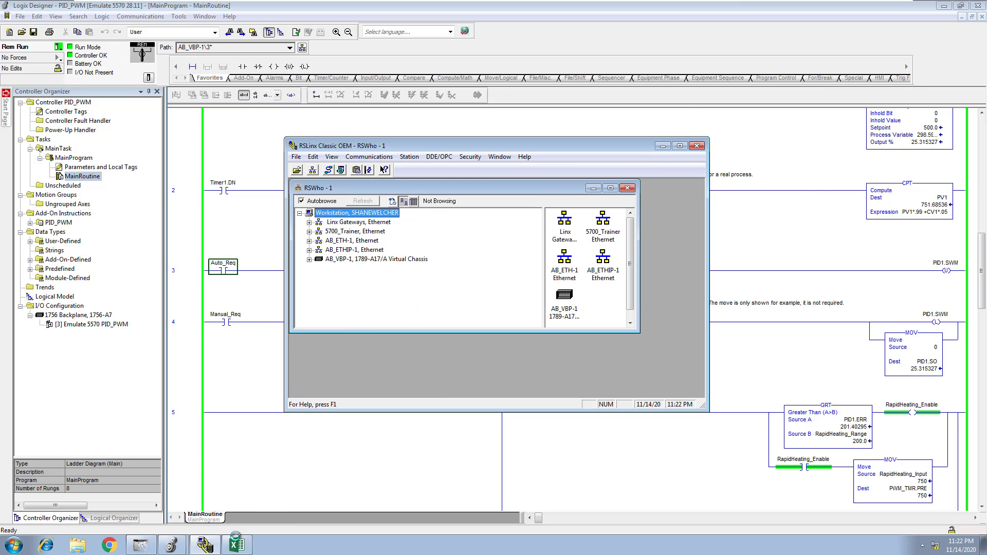
left_click(236, 545)
key("ctrl+v")
Paste-link the CV1 tag into cell C5 as RSLINX|PID_PWM!'CV1,L1,C1', showing a live value
key("Return")
left_click(174, 233)
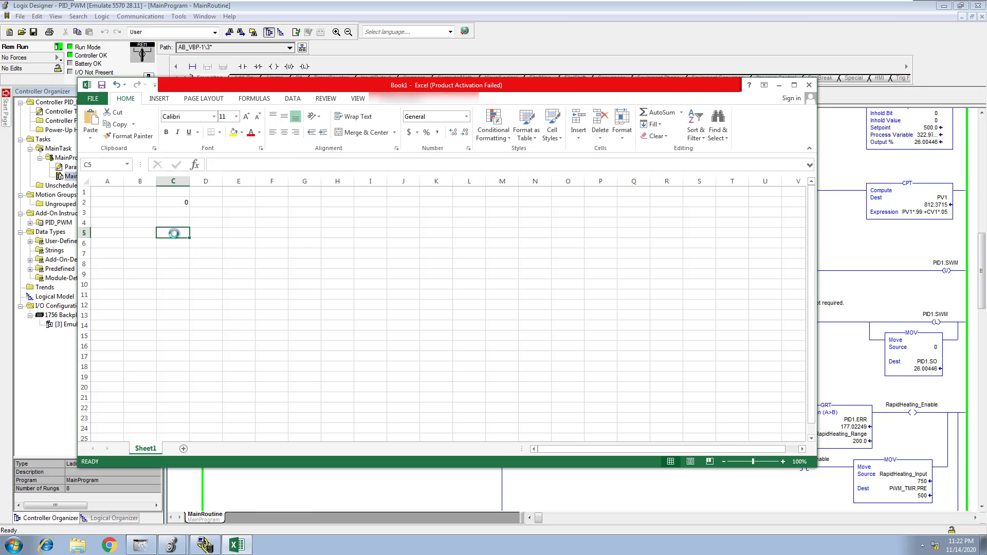
right_click(174, 233)
left_click(193, 290)
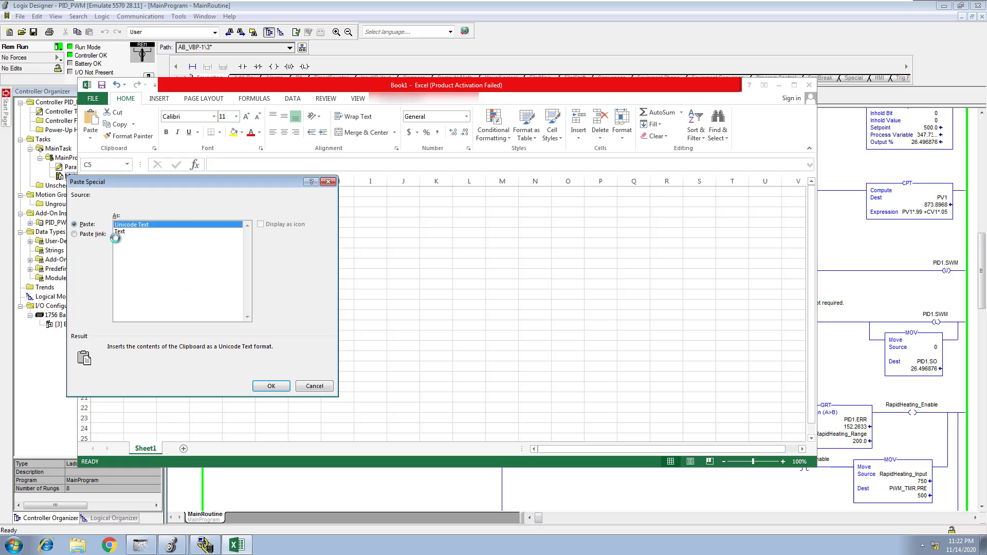
left_click(75, 234)
left_click(256, 385)
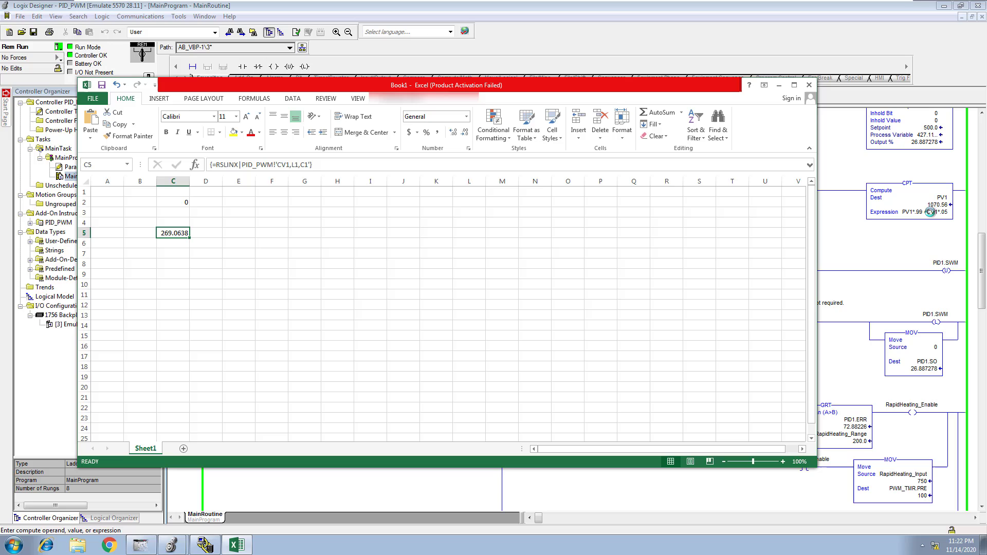
mouse_move(932, 212)
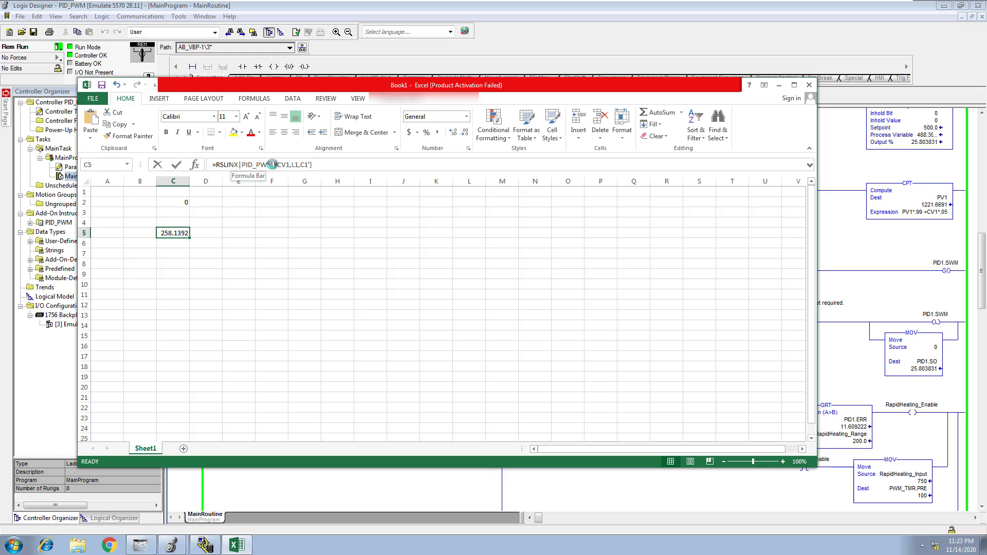
left_click_drag(273, 165, 242, 165)
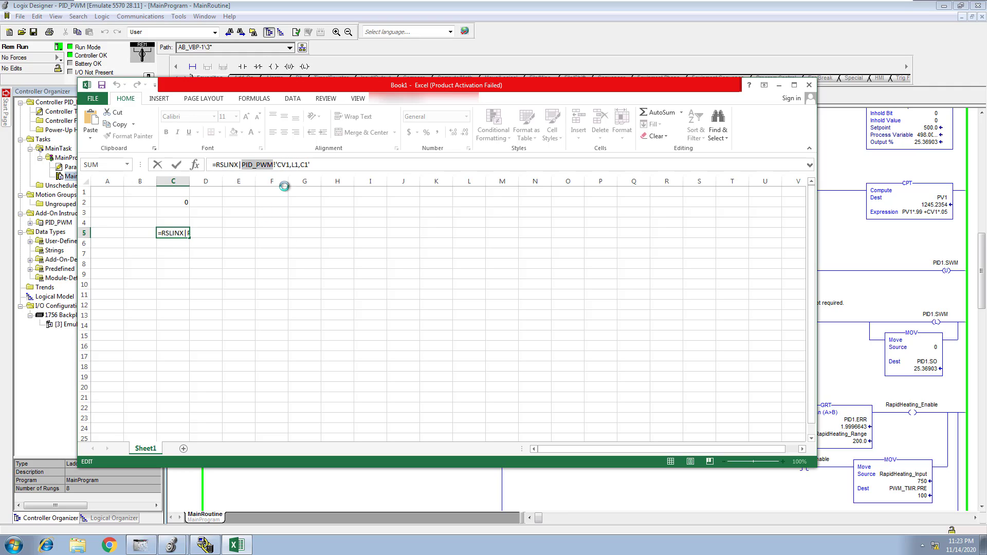
left_click(282, 233)
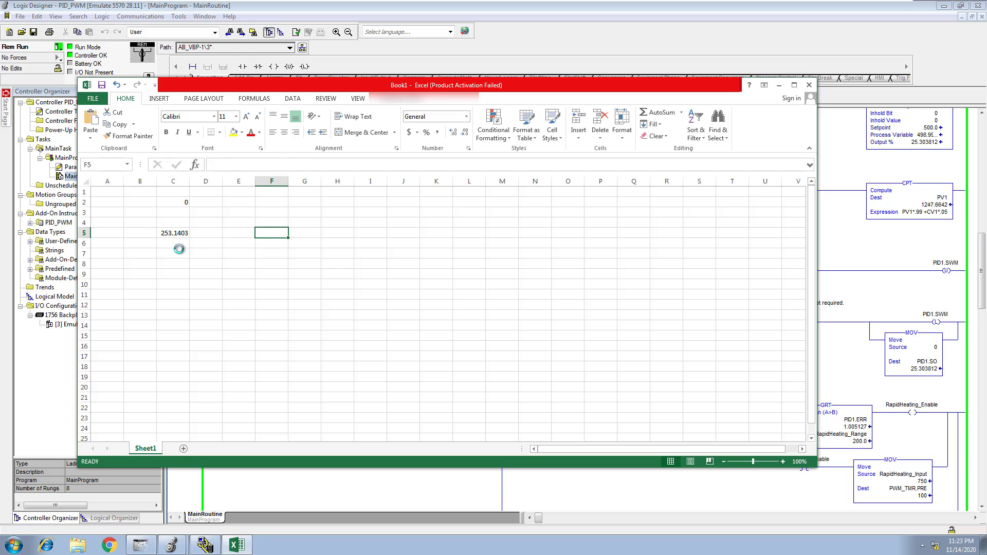
left_click(184, 231)
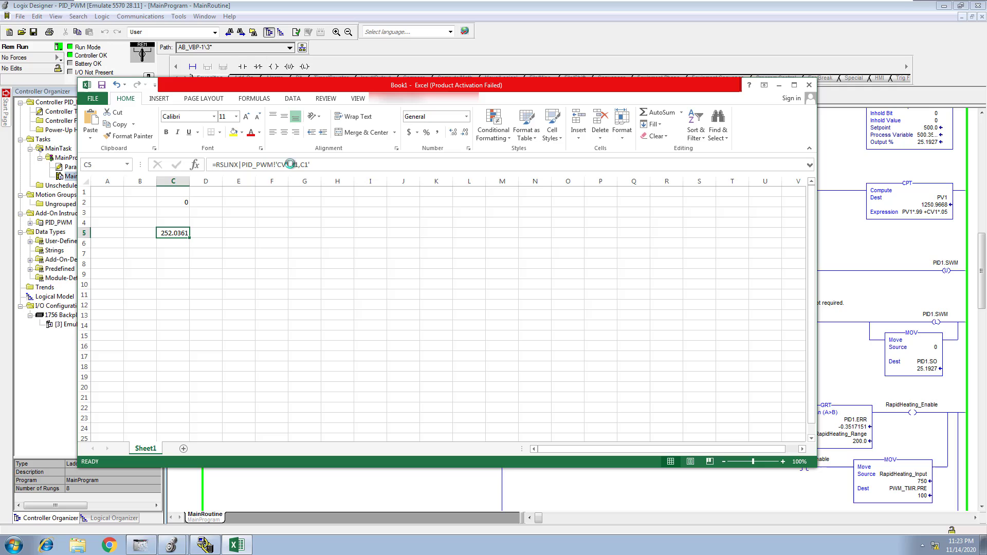
left_click(291, 165)
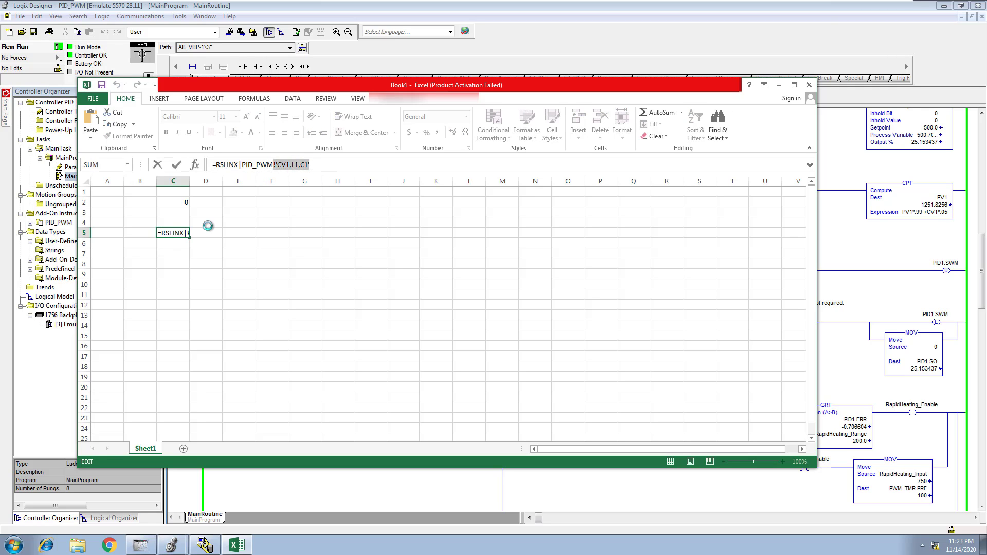
left_click(178, 254)
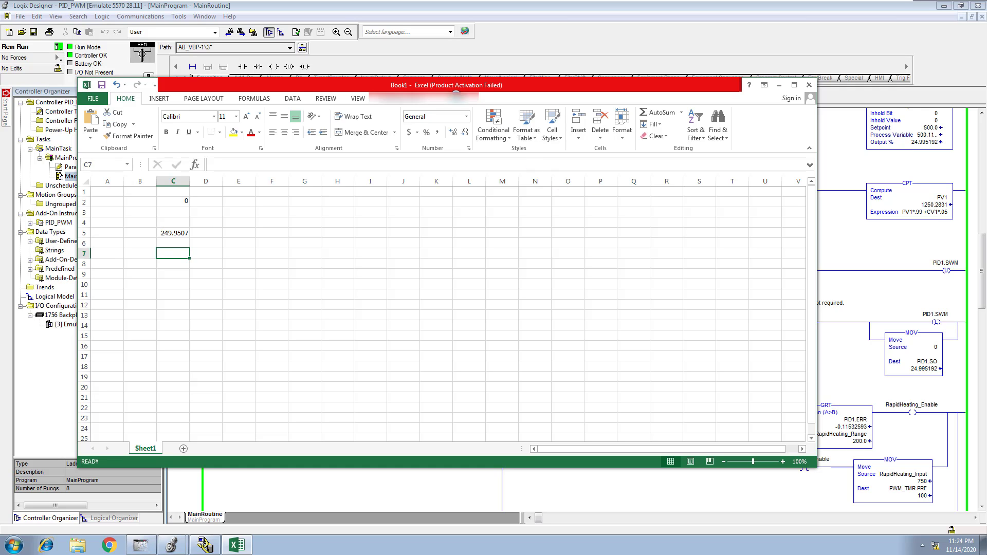
left_click(94, 97)
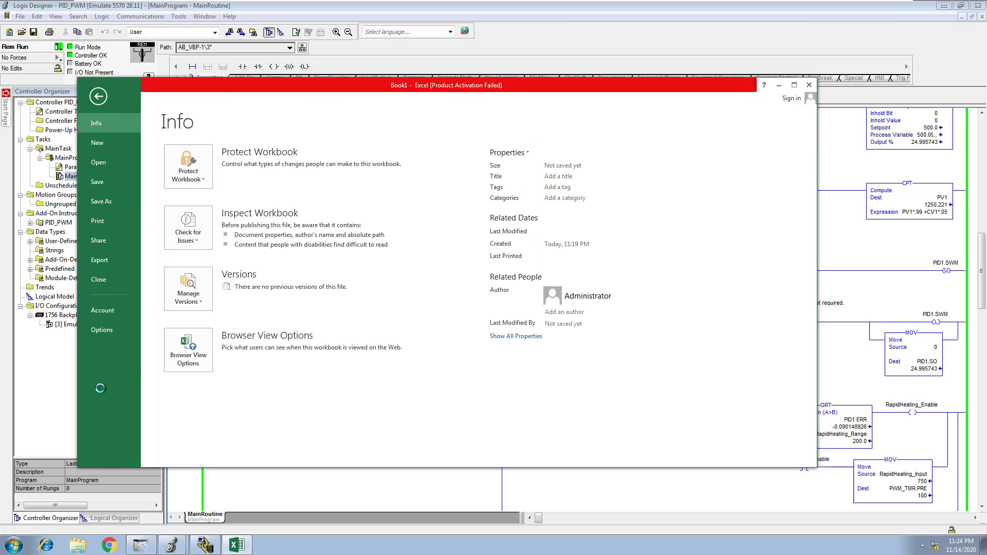
left_click(106, 330)
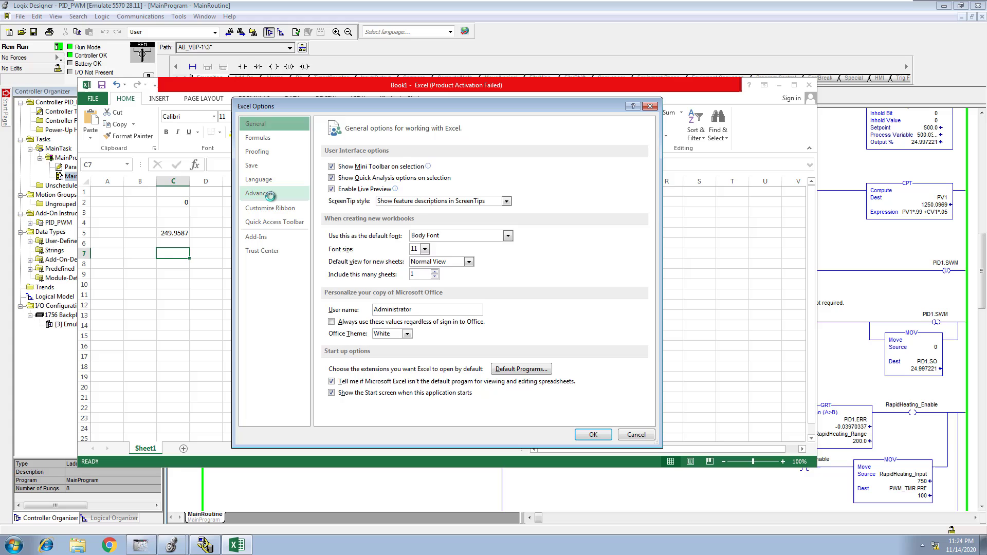
left_click(259, 193)
scroll(372, 308, "down", 15)
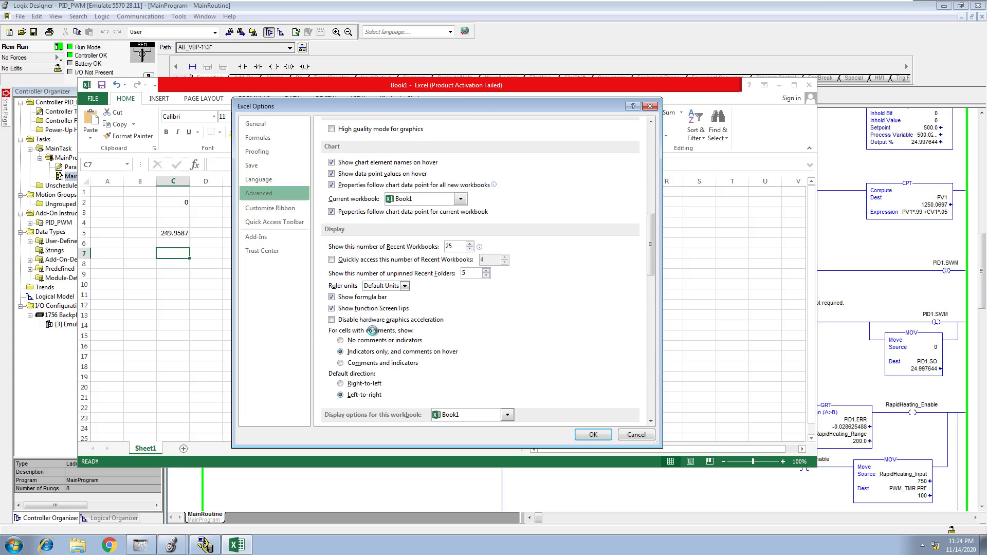
scroll(372, 331, "down", 10)
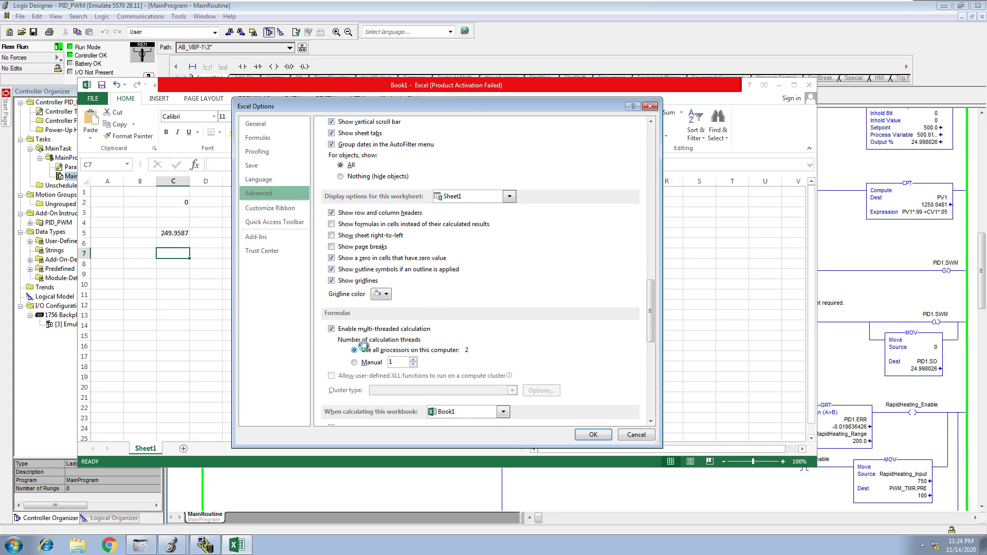
scroll(363, 343, "down", 5)
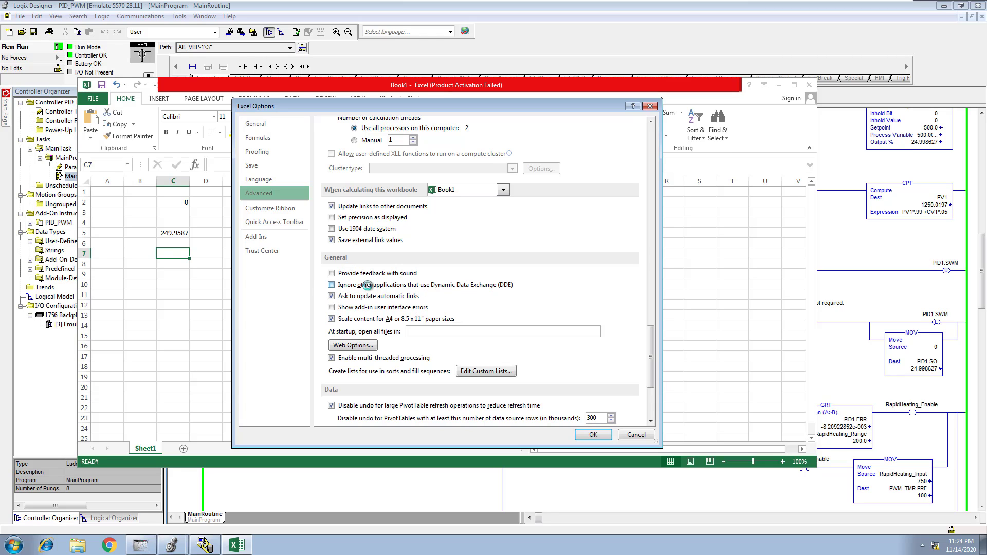
left_click(280, 259)
left_click(612, 273)
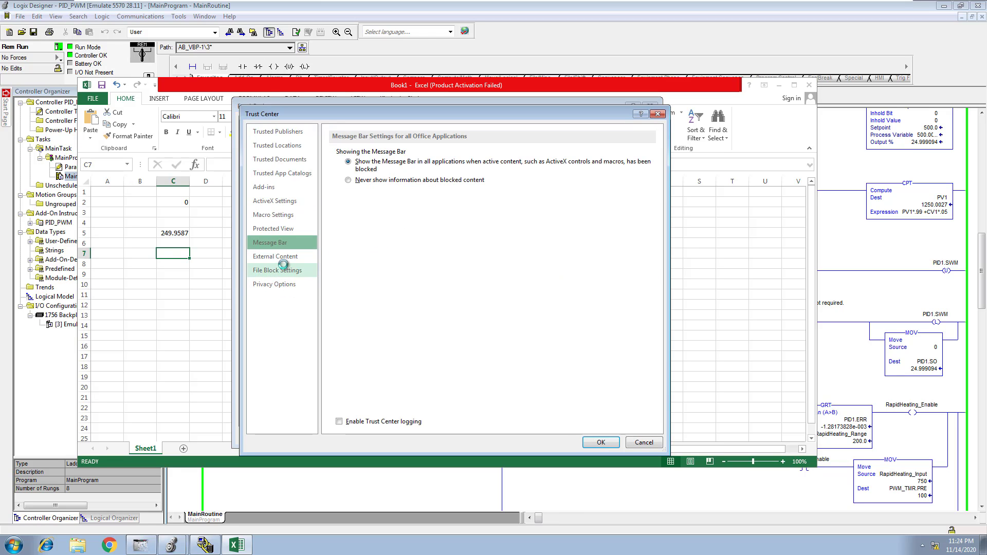
left_click(282, 258)
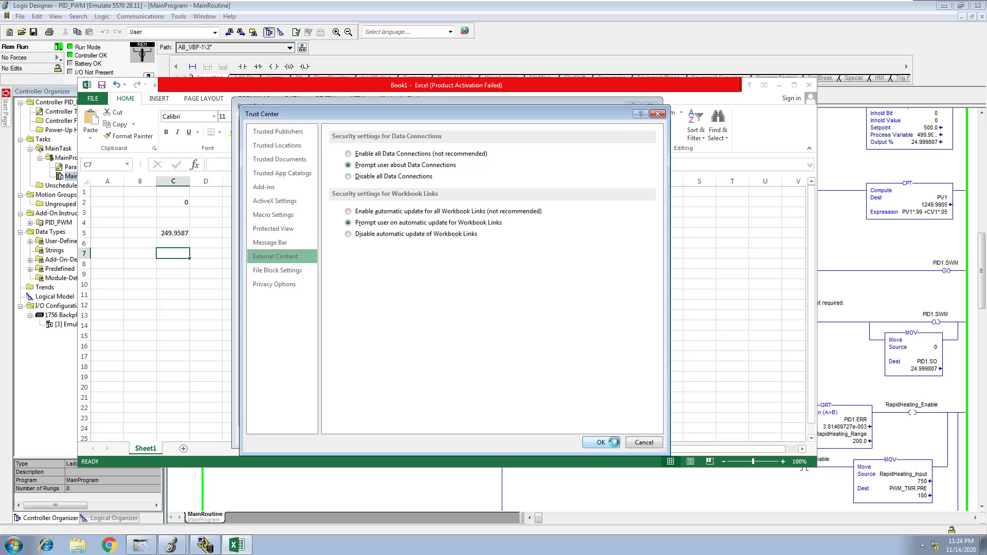
left_click(613, 442)
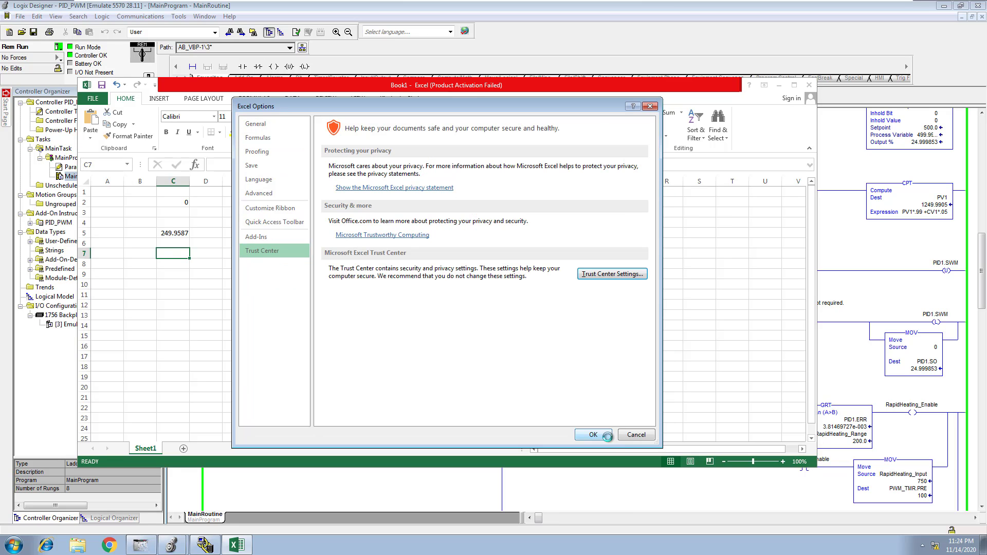
left_click(609, 437)
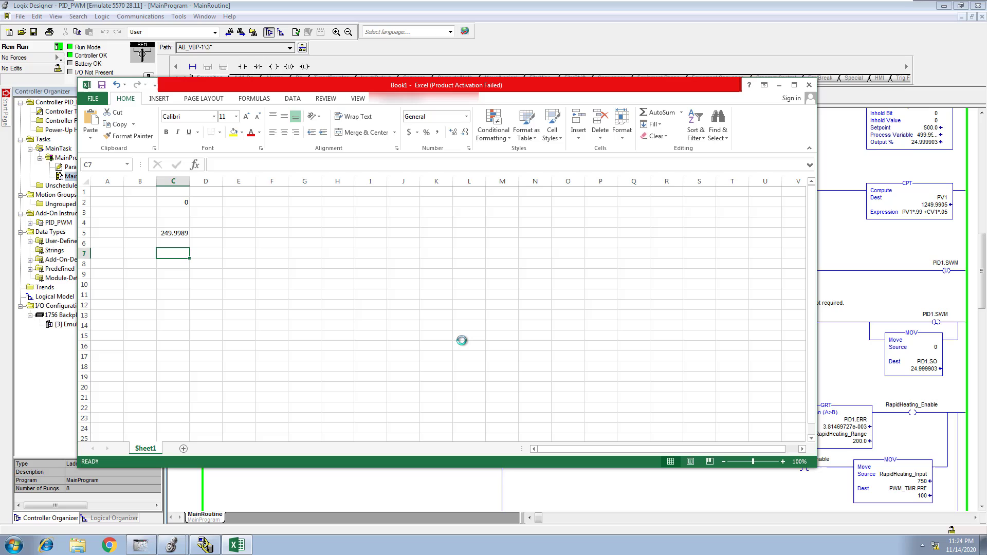